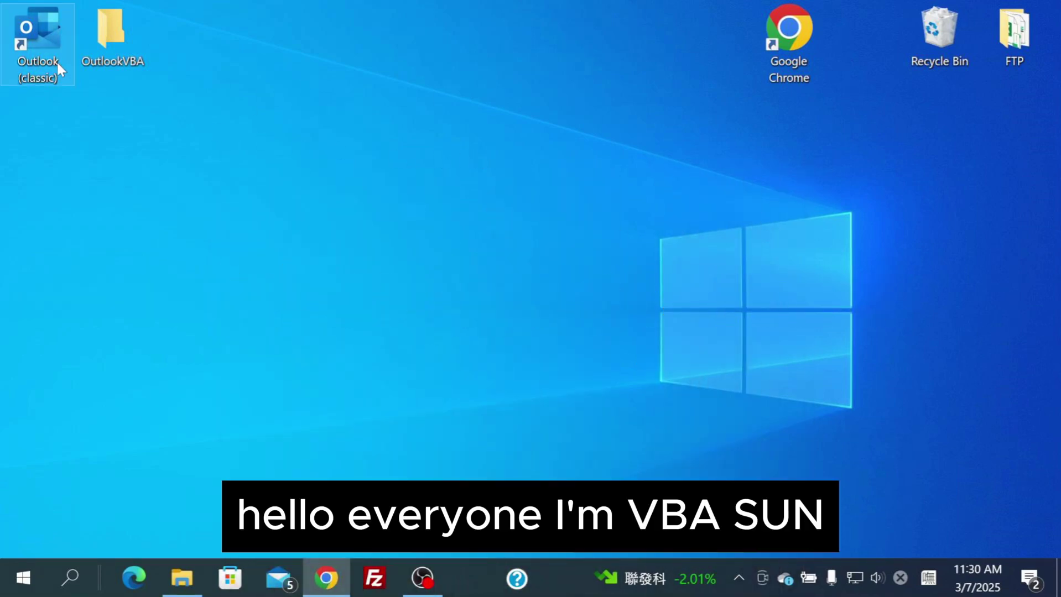
Launch Outlook (classic) from its desktop shortcut.
{"action": "double_click", "coordinate": [37, 33]}
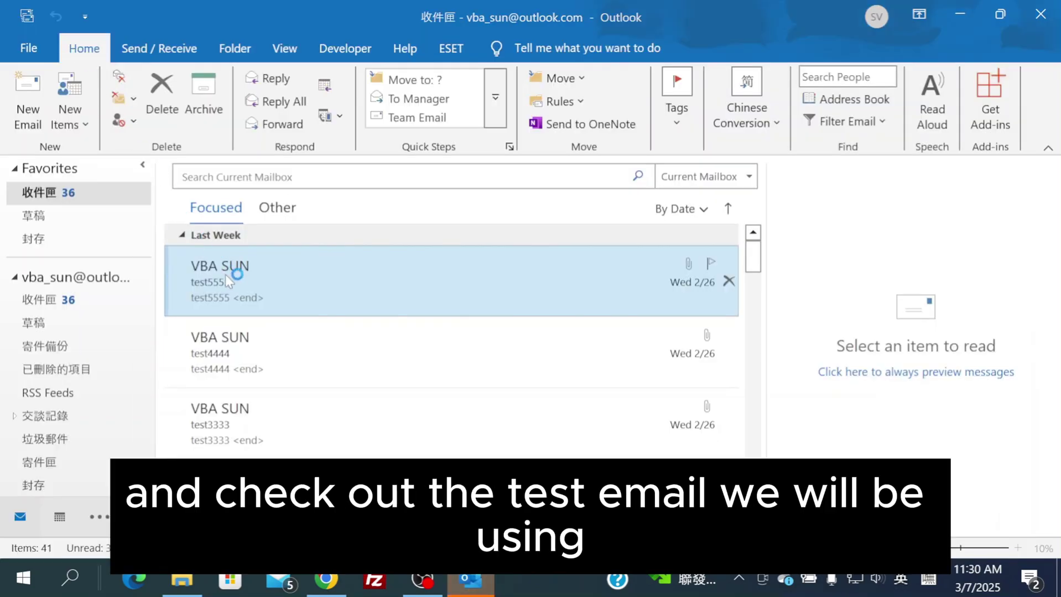
Browse the test emails, turn the reading pane off, show the Developer tab, and restore the window.
{"action": "left_click", "coordinate": [226, 274]}
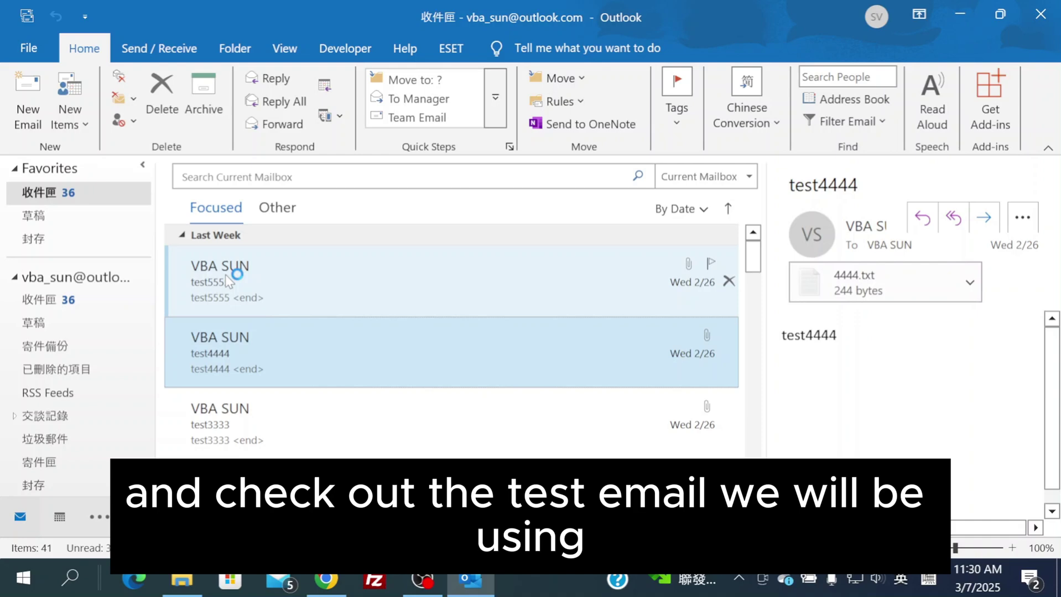
{"action": "key", "text": "Down"}
{"action": "key", "text": "Down"}
{"action": "key", "text": "Down"}
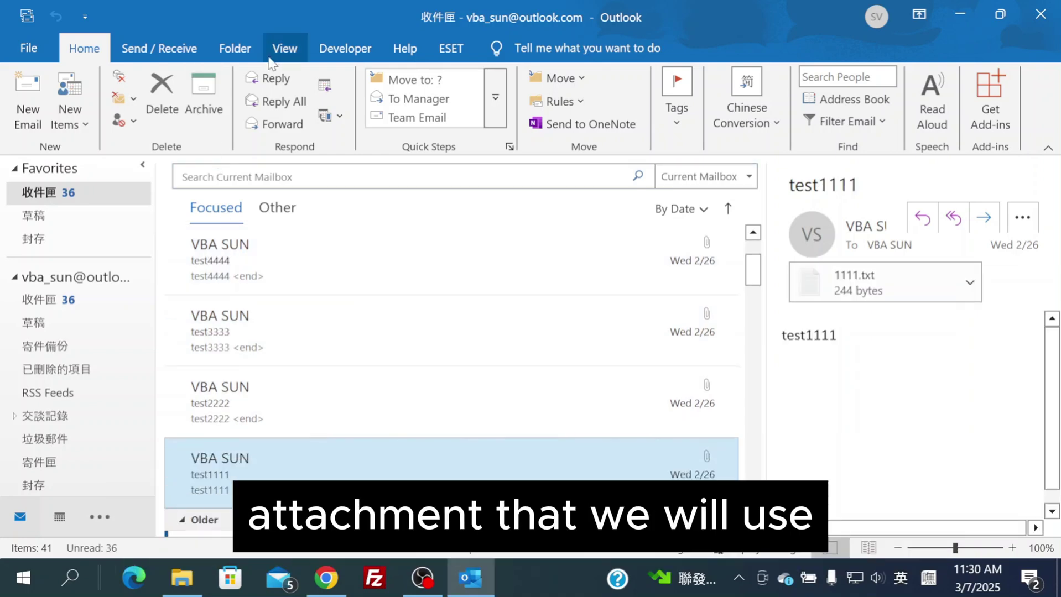
{"action": "left_click", "coordinate": [285, 48]}
{"action": "left_click", "coordinate": [768, 100]}
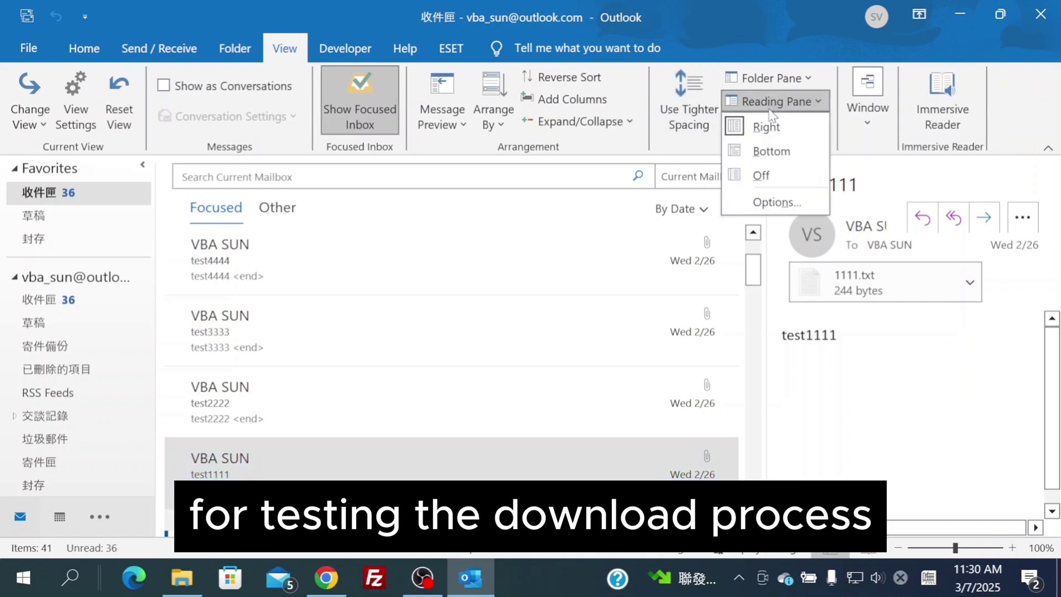
{"action": "left_click", "coordinate": [766, 172]}
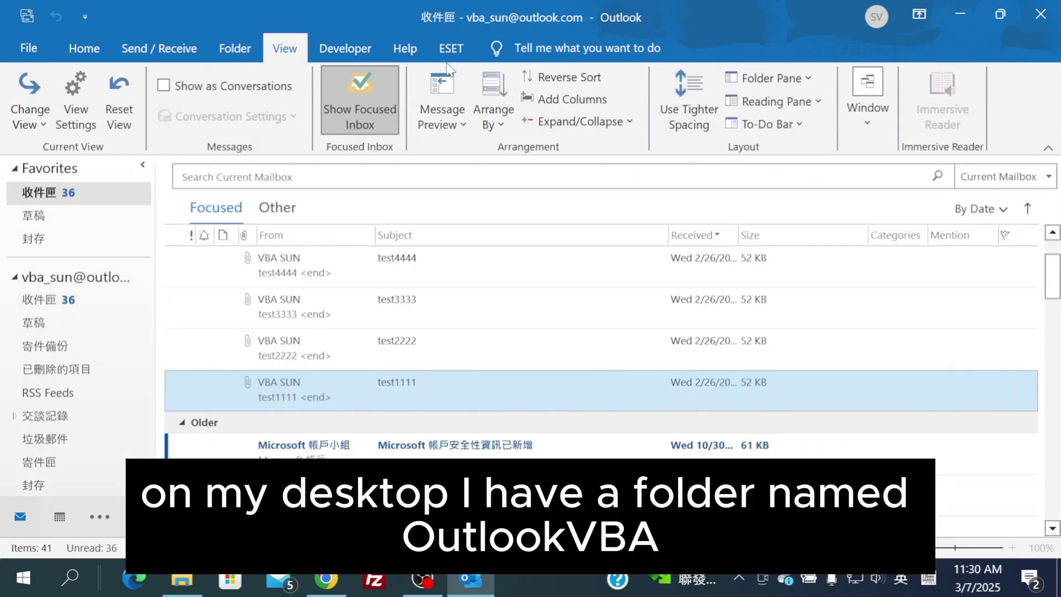
{"action": "left_click", "coordinate": [346, 48]}
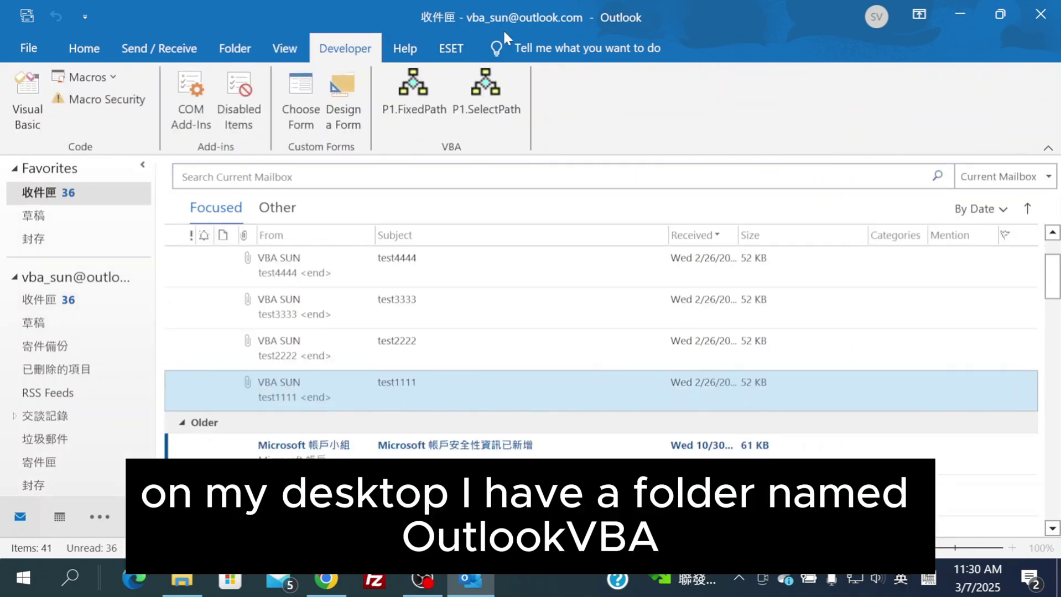
{"action": "left_click", "coordinate": [1002, 16]}
Run FixedPath on the five test emails into OutlookVBA, then delete the downloaded attachments.
{"action": "left_click_drag", "start_coordinate": [371, 19], "coordinate": [359, 89]}
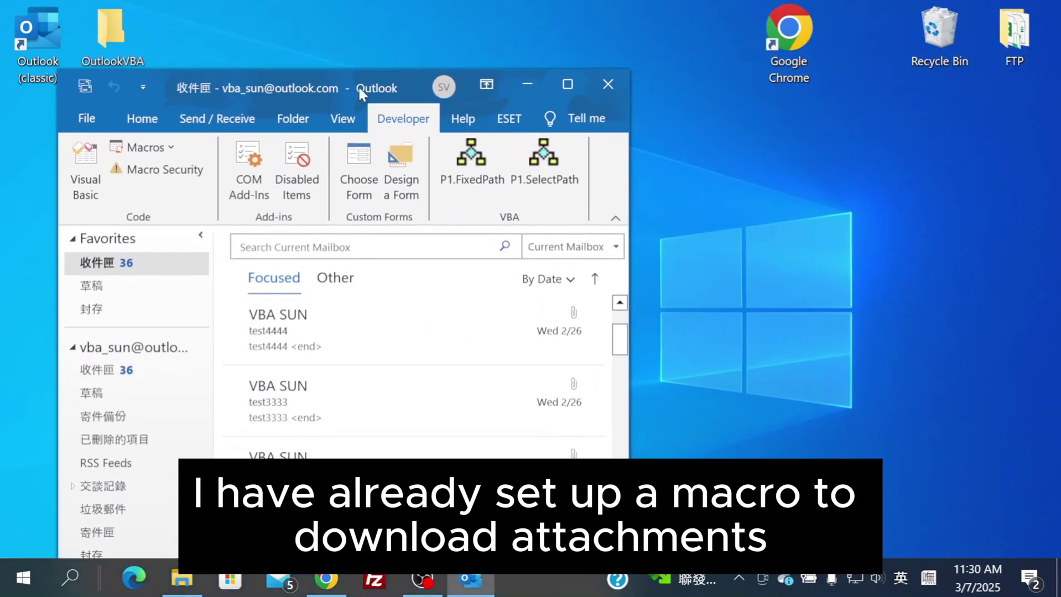
{"action": "double_click", "coordinate": [105, 39]}
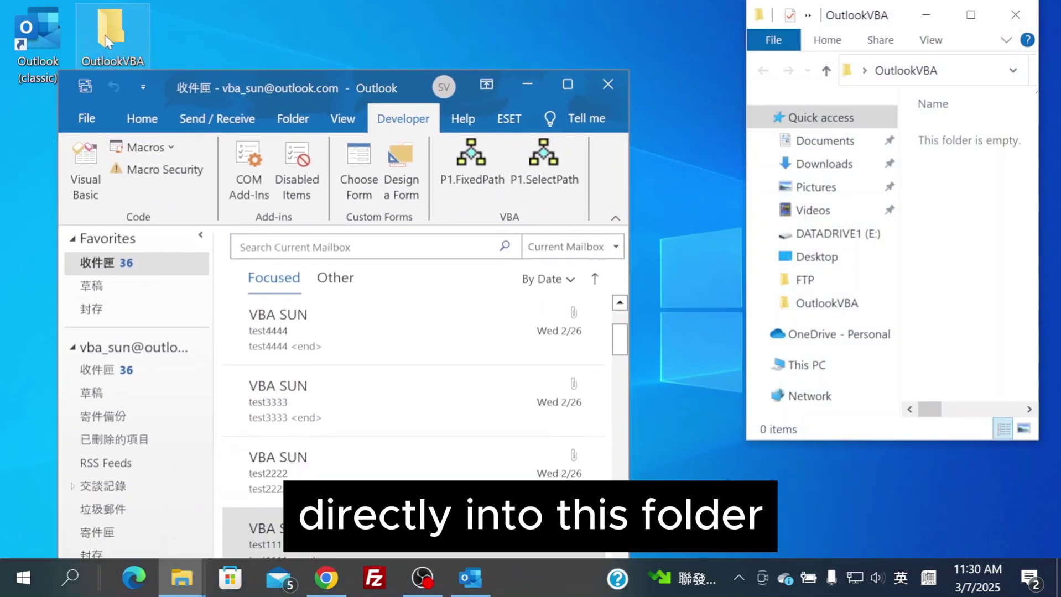
{"action": "scroll", "coordinate": [352, 359], "scroll_direction": "up", "scroll_amount": 1}
{"action": "left_click", "coordinate": [333, 348], "text": "shift"}
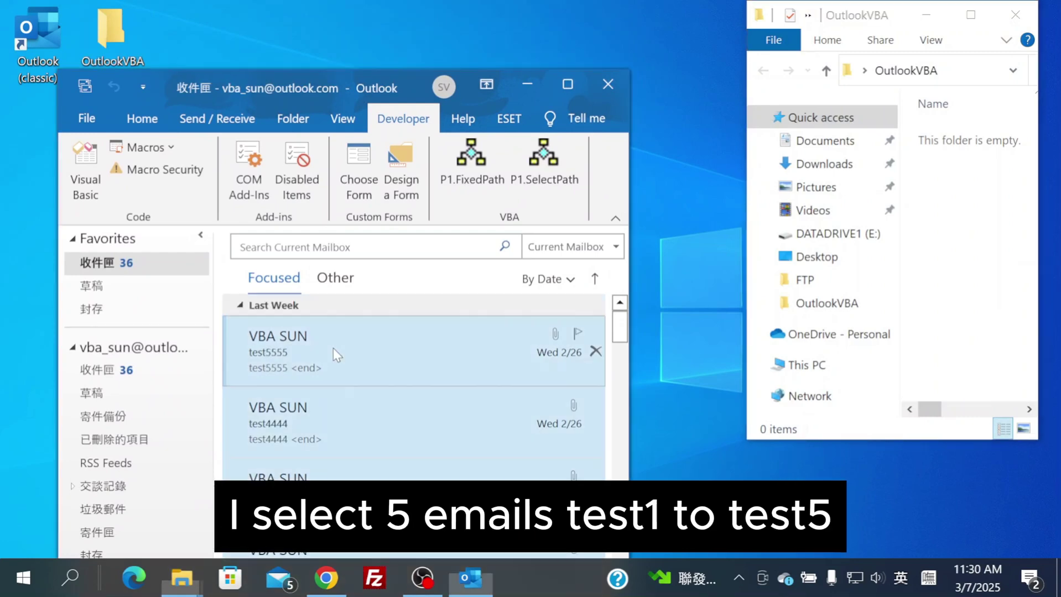
{"action": "left_click", "coordinate": [474, 175]}
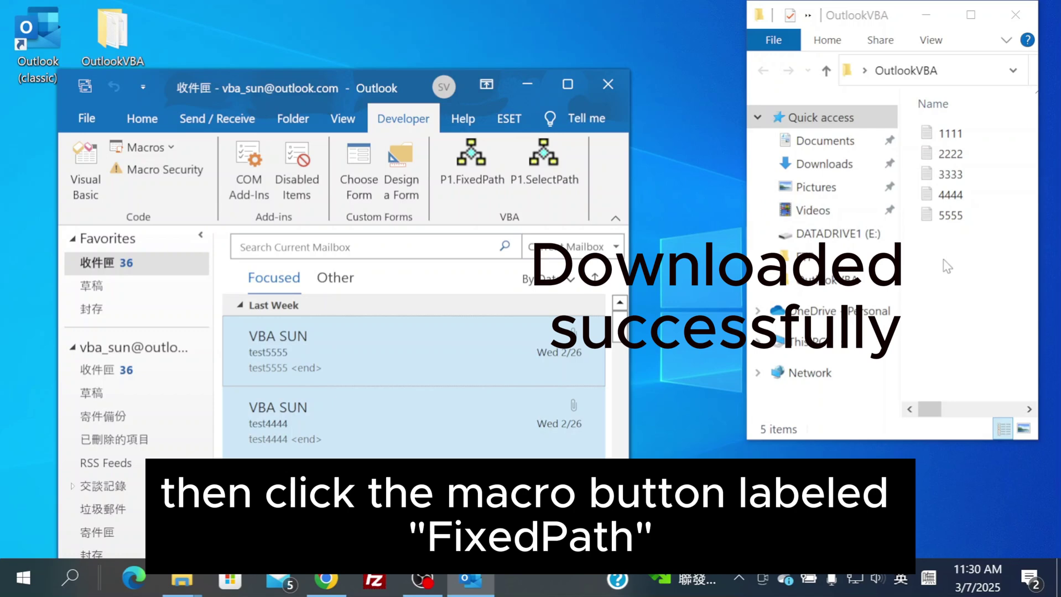
{"action": "left_click_drag", "start_coordinate": [954, 260], "coordinate": [921, 132]}
{"action": "key", "text": "Delete"}
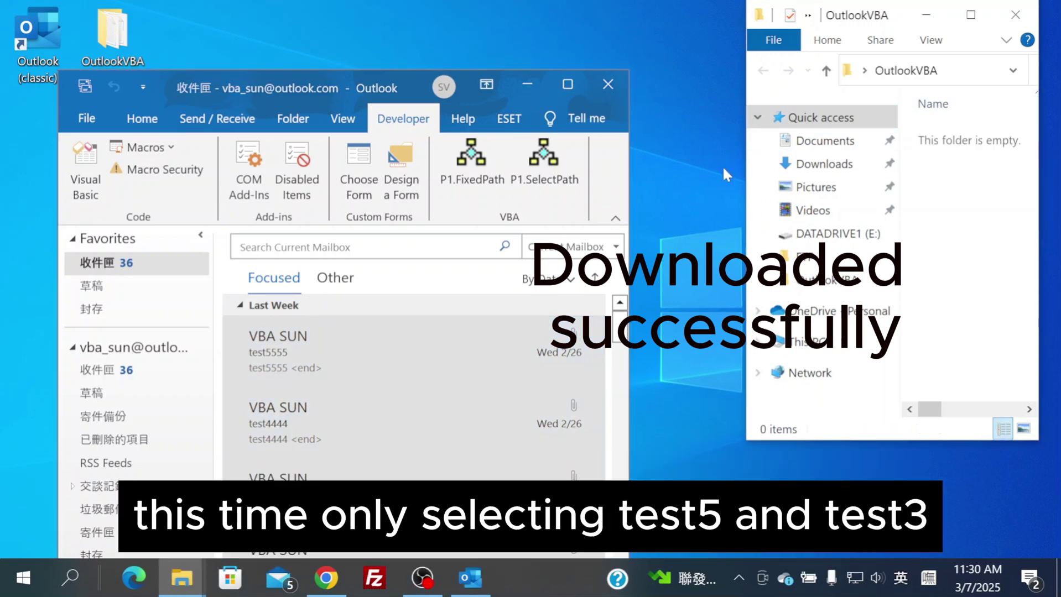
Run FixedPath on just test5555 and test3333, then delete the two saved files.
{"action": "left_click", "coordinate": [354, 330]}
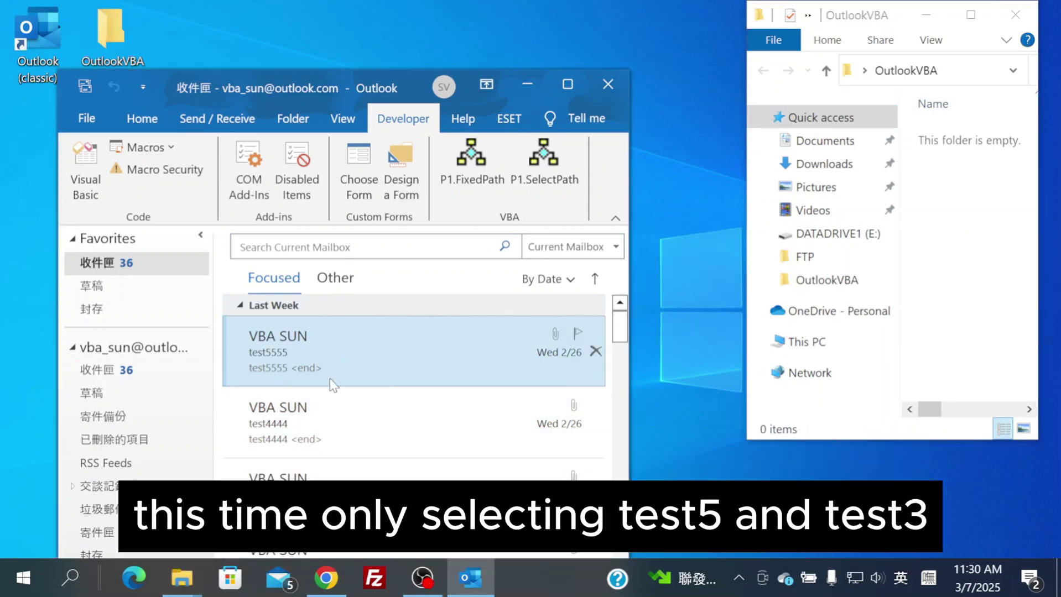
{"action": "left_click", "coordinate": [327, 476], "text": "ctrl"}
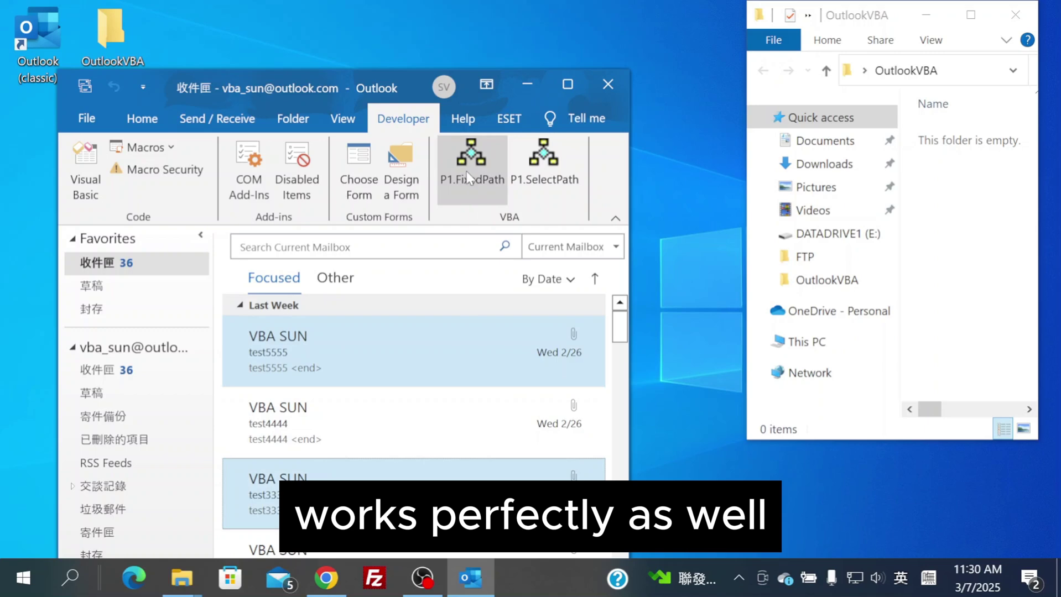
{"action": "left_click", "coordinate": [468, 177]}
{"action": "left_click_drag", "start_coordinate": [947, 210], "coordinate": [940, 133]}
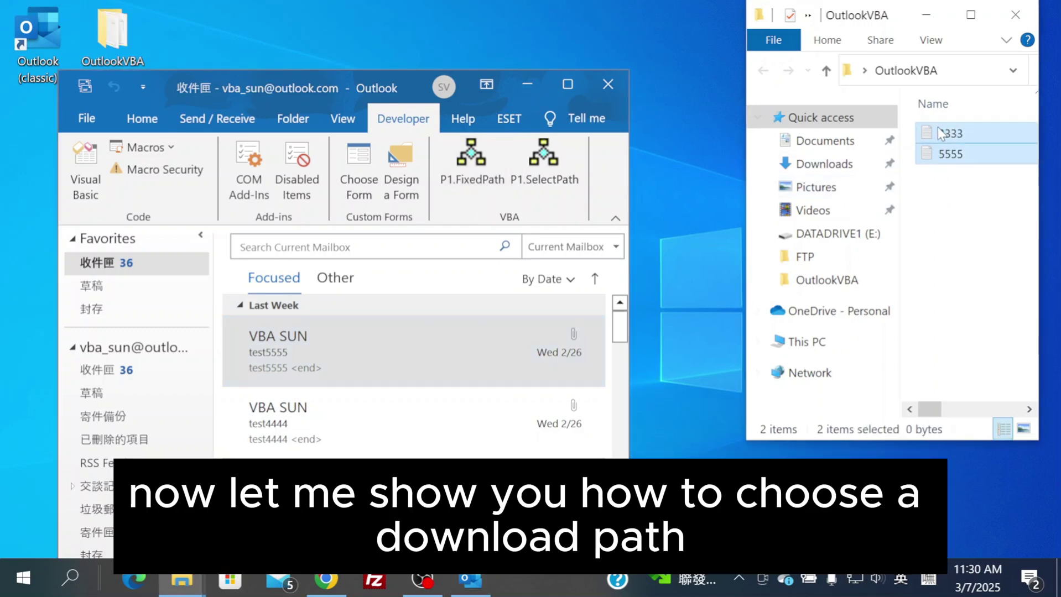
{"action": "key", "text": "Delete"}
Run SelectPath and save the attachments to the OutlookVBA folder.
{"action": "left_click", "coordinate": [544, 176]}
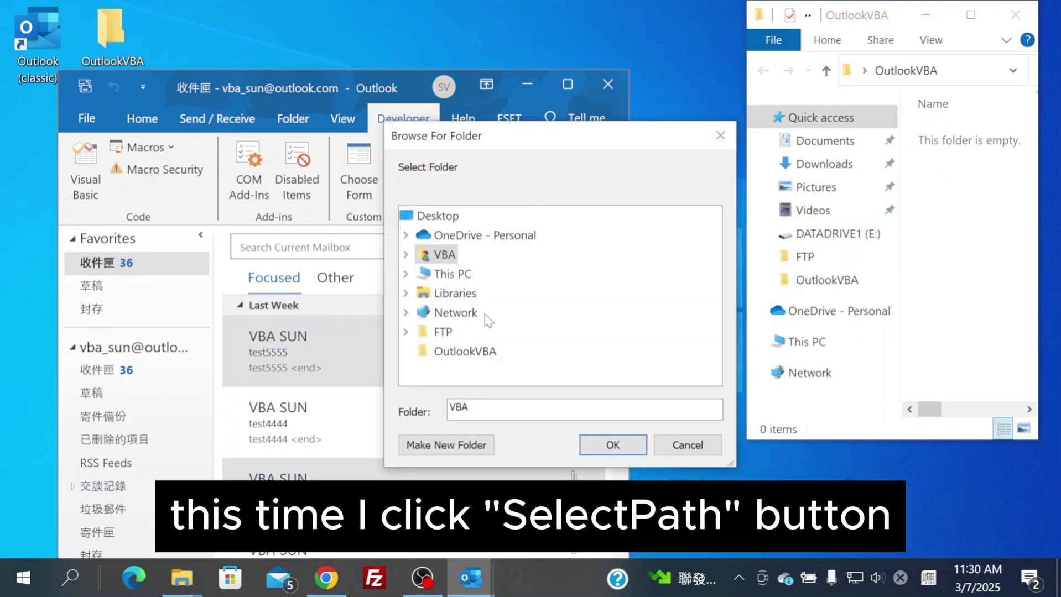
{"action": "left_click", "coordinate": [464, 352]}
{"action": "left_click", "coordinate": [594, 444]}
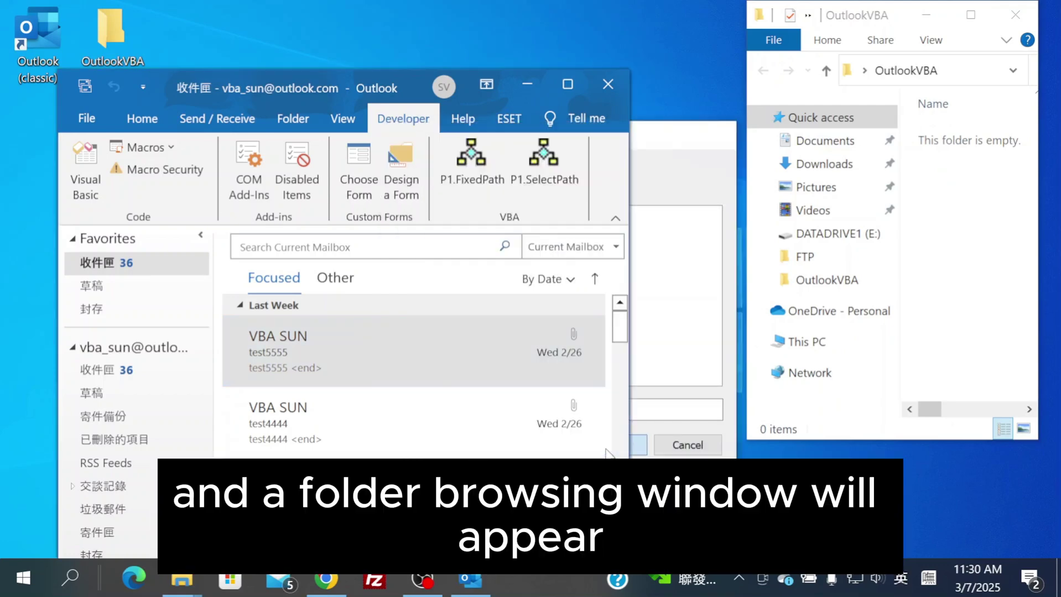
Run SelectPath on the test4444 email and save its attachment to the Desktop.
{"action": "left_click", "coordinate": [443, 440]}
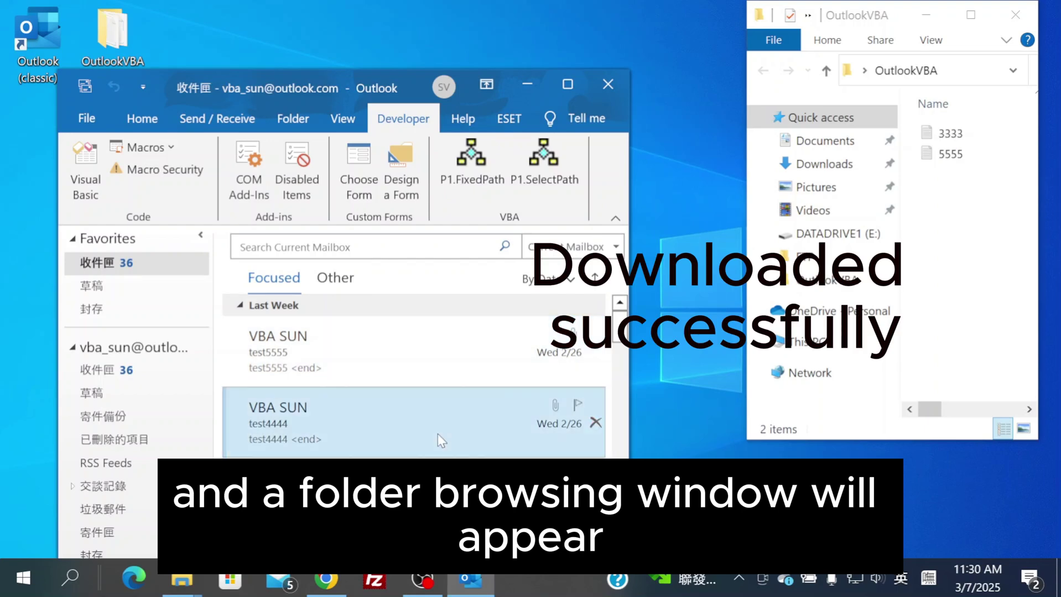
{"action": "left_click_drag", "start_coordinate": [341, 103], "coordinate": [465, 85]}
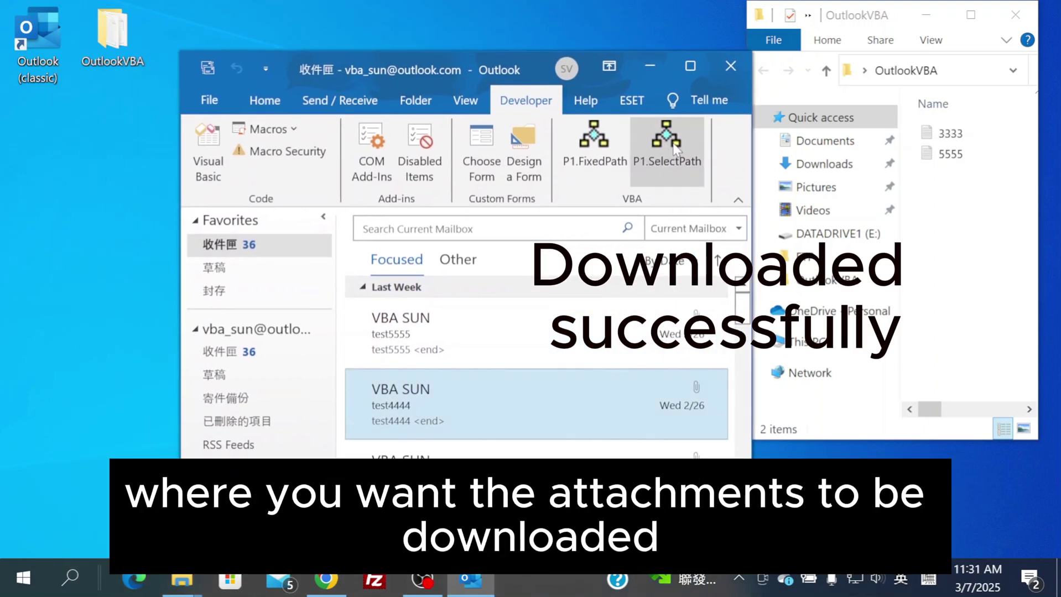
{"action": "left_click", "coordinate": [669, 157]}
{"action": "left_click", "coordinate": [464, 215]}
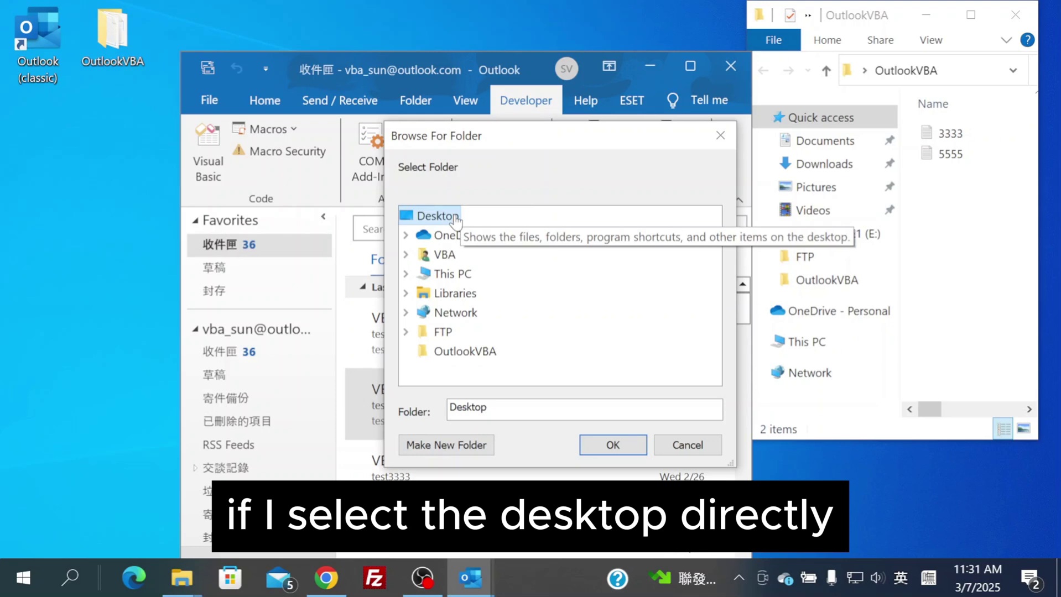
{"action": "left_click", "coordinate": [605, 446]}
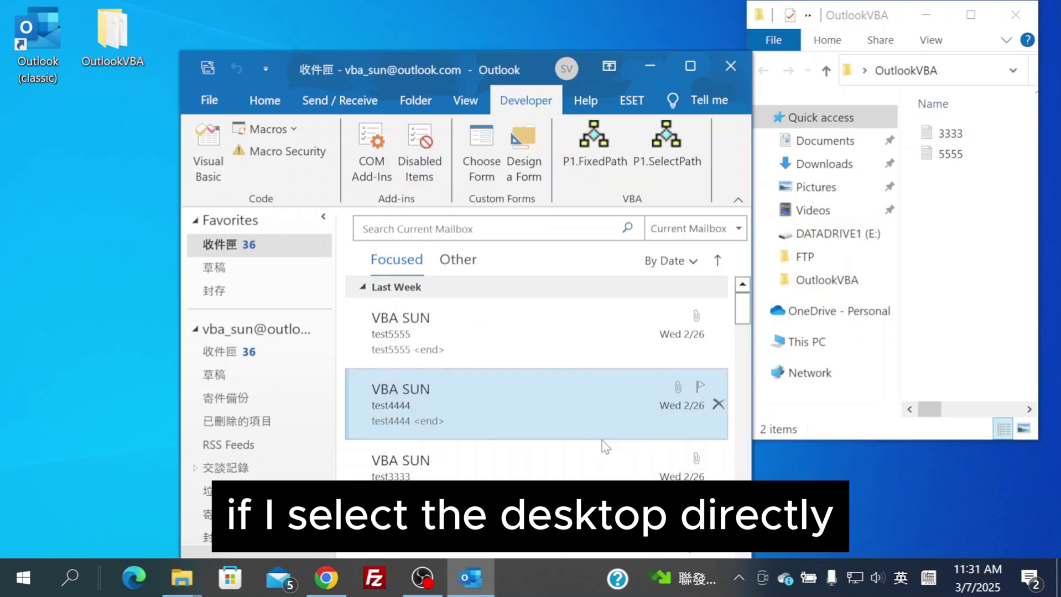
Run SelectPath again and enter e:\temp\ as the destination folder path.
{"action": "left_click", "coordinate": [667, 145]}
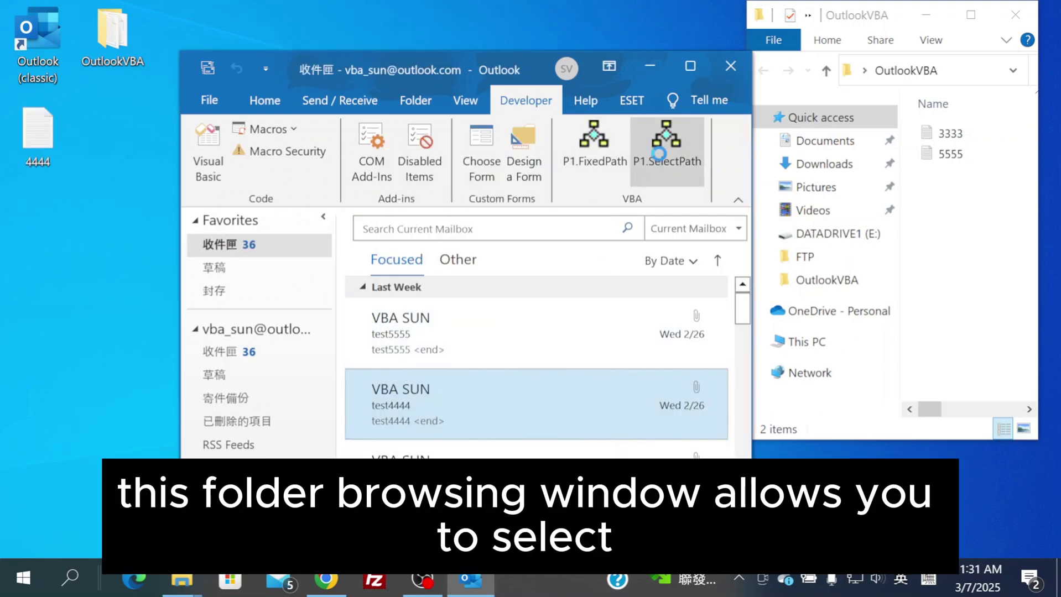
{"action": "left_click_drag", "start_coordinate": [533, 131], "coordinate": [489, 121]}
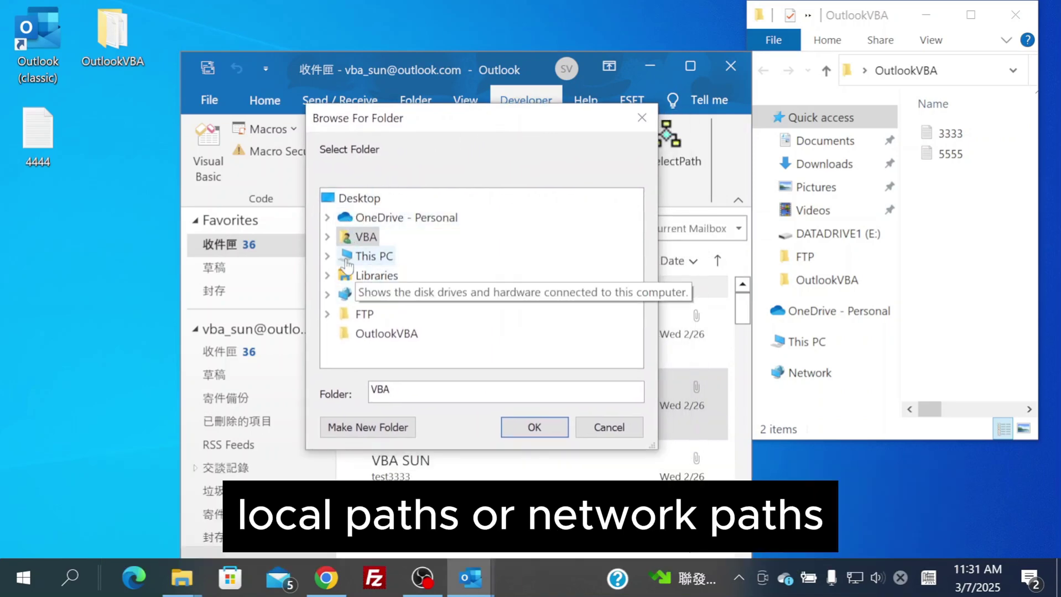
{"action": "left_click", "coordinate": [328, 256]}
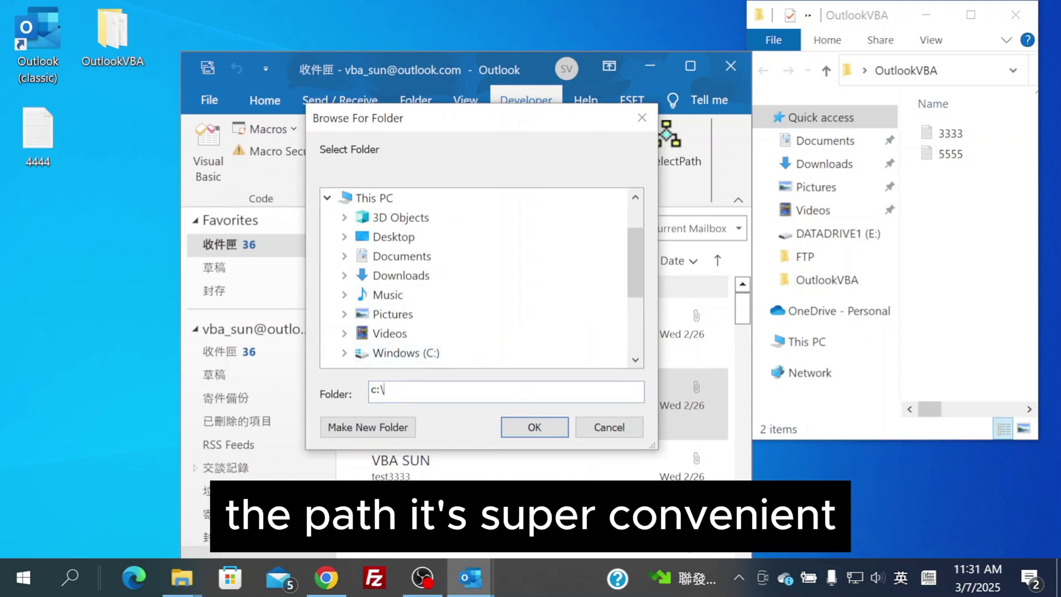
{"action": "key", "text": "BackSpace"}
{"action": "key", "text": "BackSpace"}
{"action": "key", "text": "BackSpace"}
{"action": "type", "text": "e:\\temp\\"}
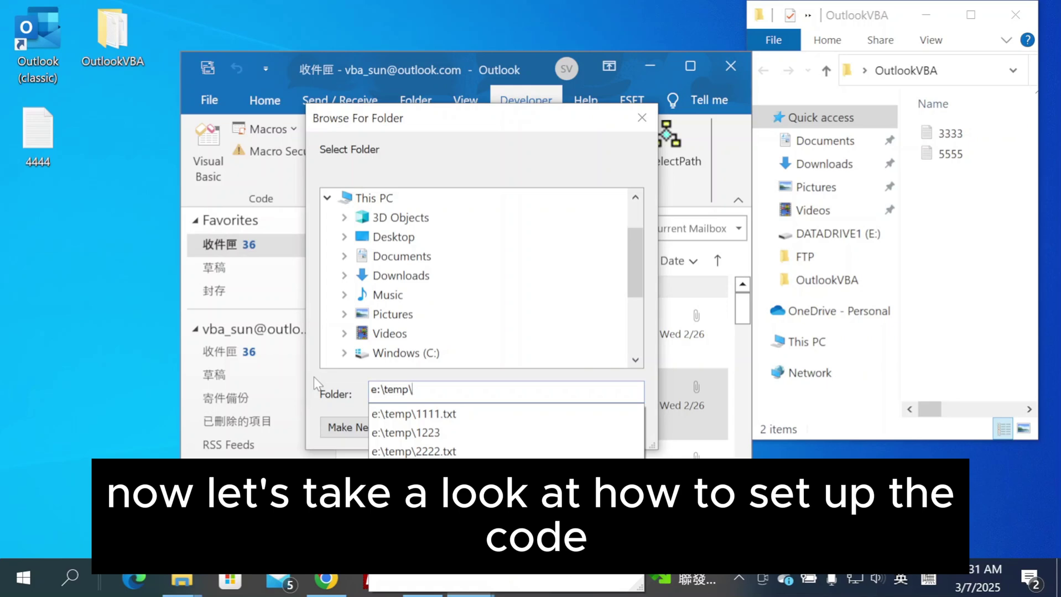
{"action": "left_click", "coordinate": [313, 376]}
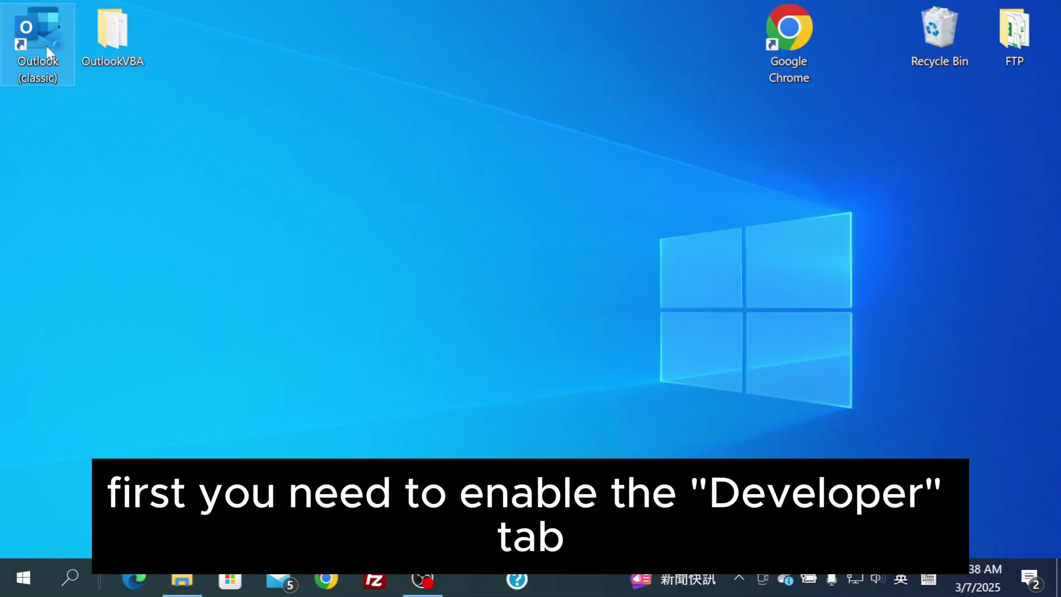
Relaunch Outlook and tick Developer under Options > Customize Ribbon to show its commands.
{"action": "double_click", "coordinate": [47, 52]}
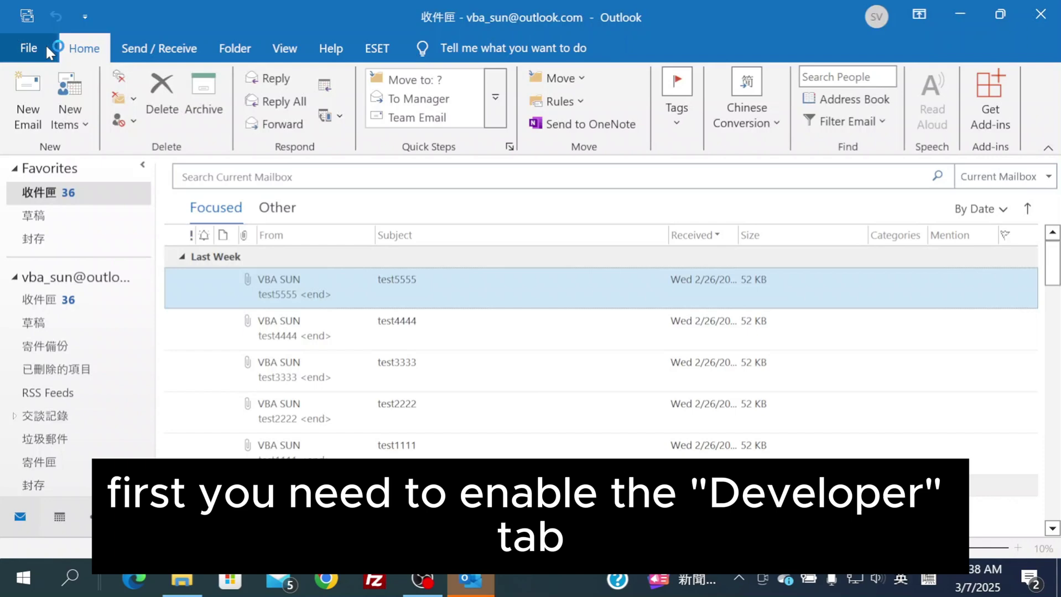
{"action": "left_click", "coordinate": [29, 49]}
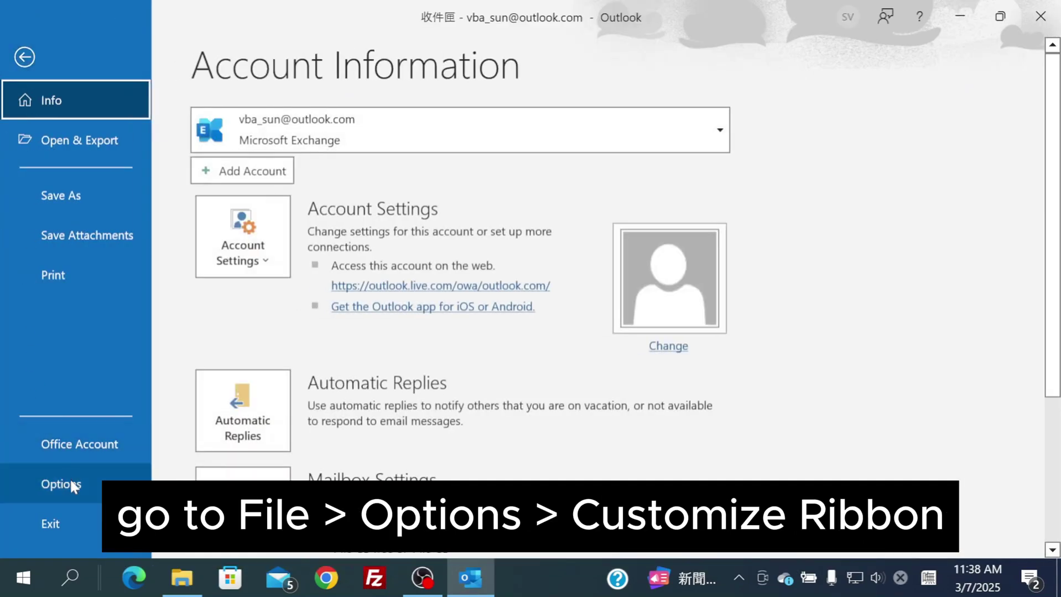
{"action": "left_click", "coordinate": [71, 483]}
{"action": "left_click", "coordinate": [190, 294]}
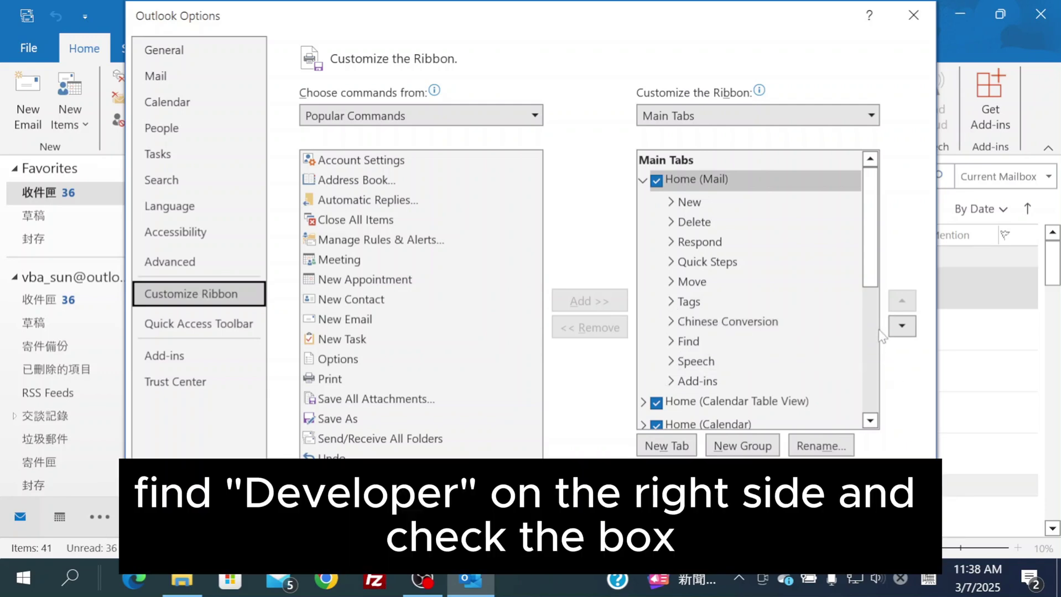
{"action": "scroll", "coordinate": [872, 281], "scroll_direction": "down", "scroll_amount": 4}
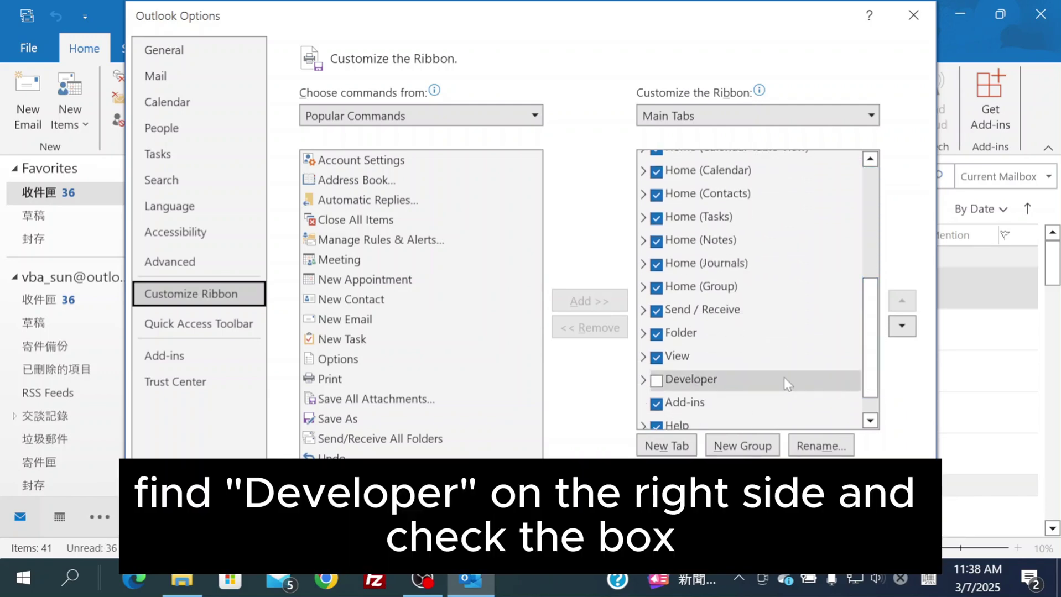
{"action": "left_click", "coordinate": [670, 381]}
{"action": "left_click", "coordinate": [656, 381]}
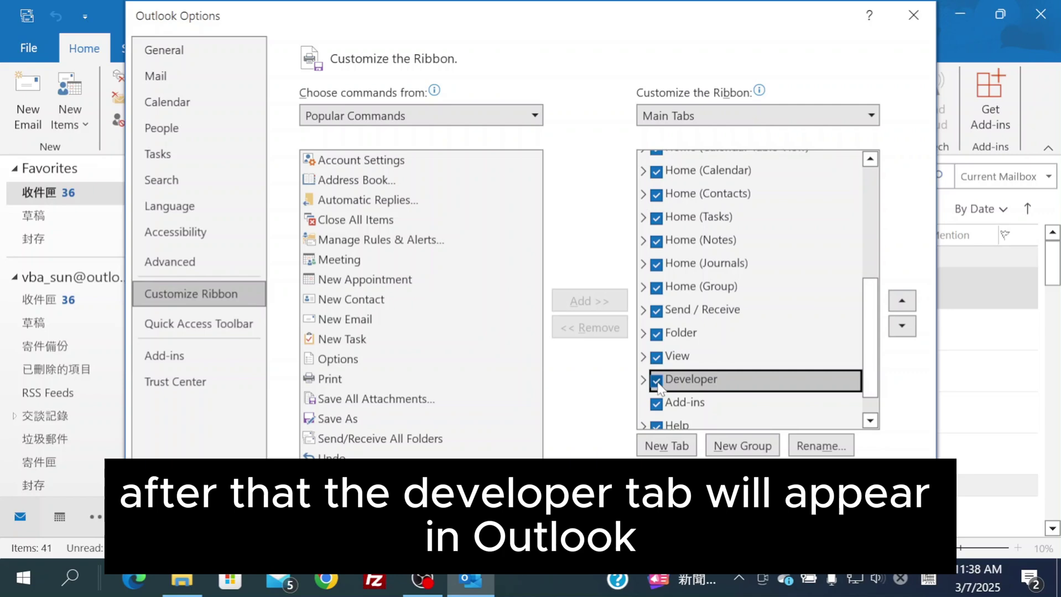
{"action": "key", "text": "Return"}
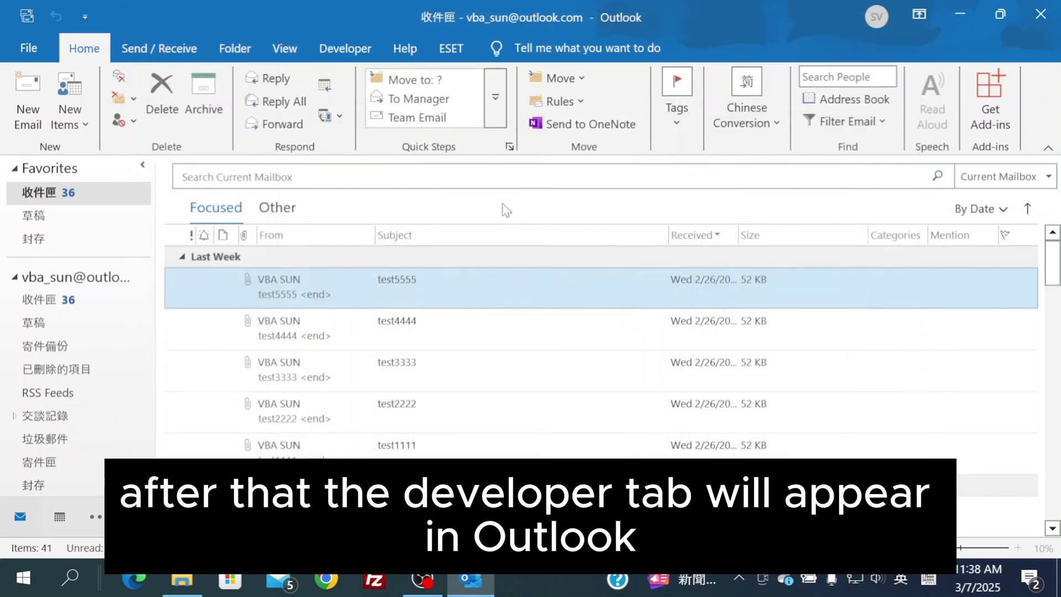
{"action": "left_click", "coordinate": [364, 43]}
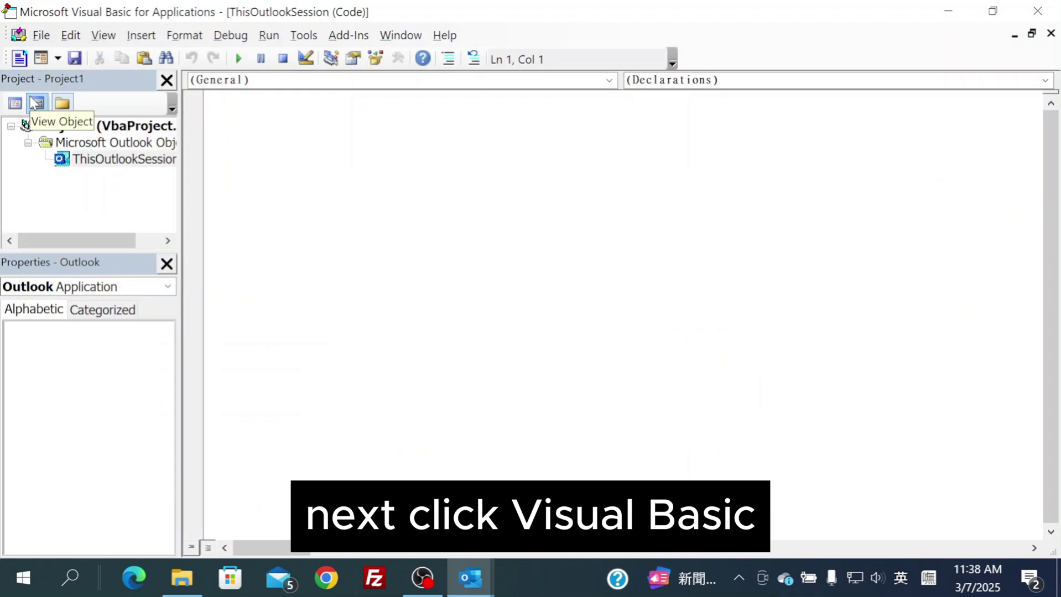
Insert a new module into Project1 in the VBA editor.
{"action": "right_click", "coordinate": [67, 126]}
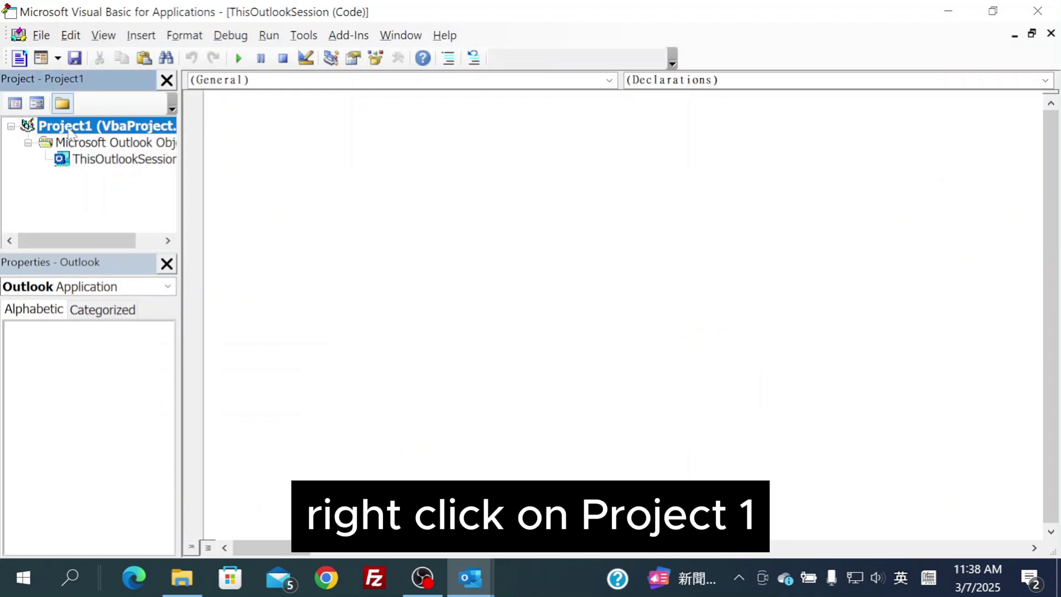
{"action": "mouse_move", "coordinate": [122, 237]}
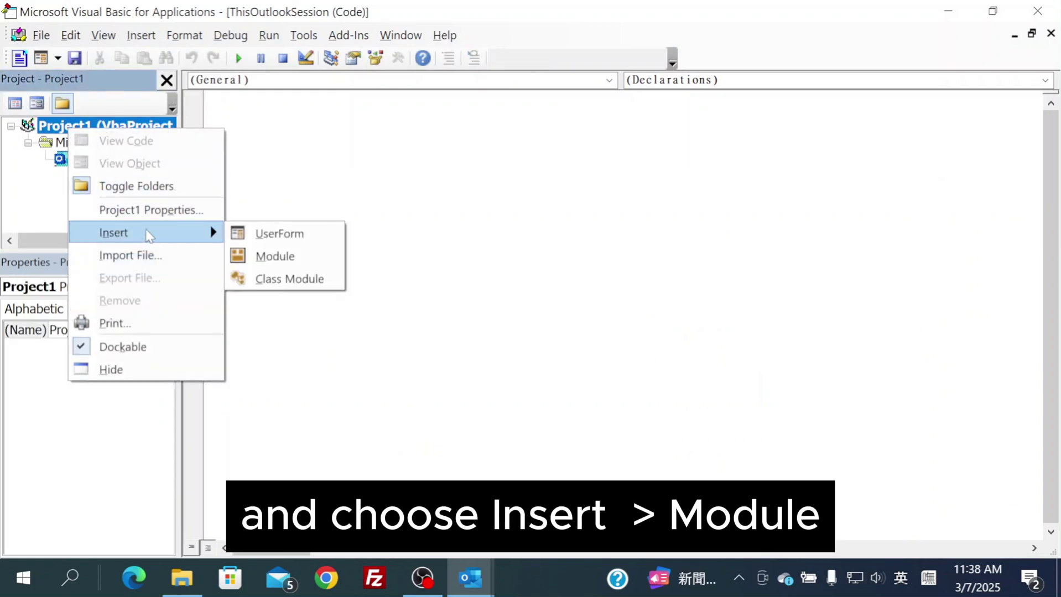
{"action": "left_click", "coordinate": [275, 257]}
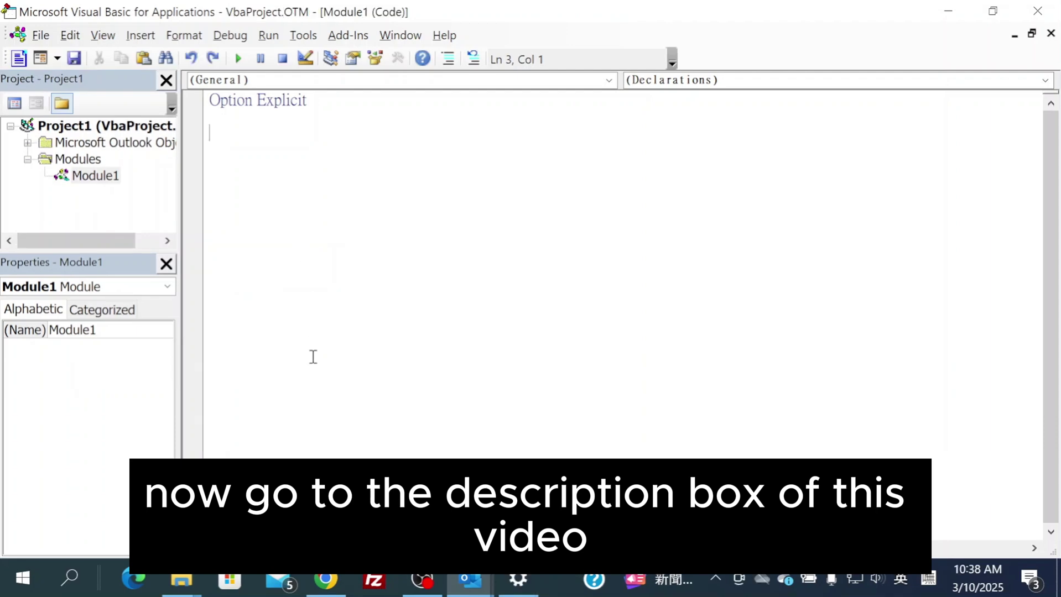
Expand the video's comment in the browser and select its macro code.
{"action": "left_click", "coordinate": [326, 580]}
{"action": "scroll", "coordinate": [705, 375], "scroll_direction": "down", "scroll_amount": 8}
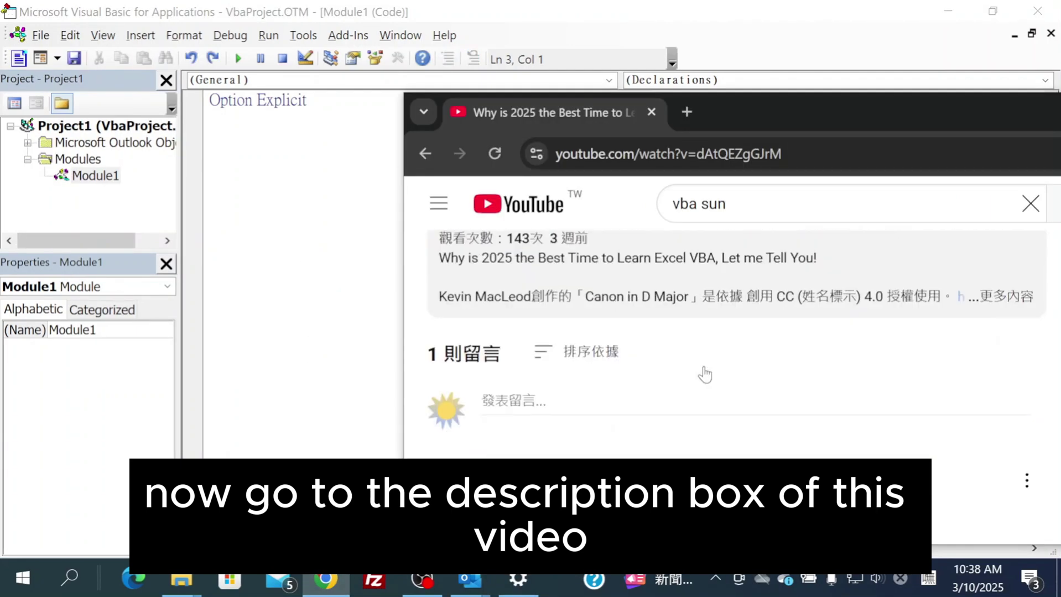
{"action": "scroll", "coordinate": [705, 375], "scroll_direction": "down", "scroll_amount": 3}
{"action": "left_click", "coordinate": [514, 380]}
{"action": "left_click_drag", "start_coordinate": [480, 301], "coordinate": [647, 387]}
{"action": "scroll", "coordinate": [672, 392], "scroll_direction": "down", "scroll_amount": 10}
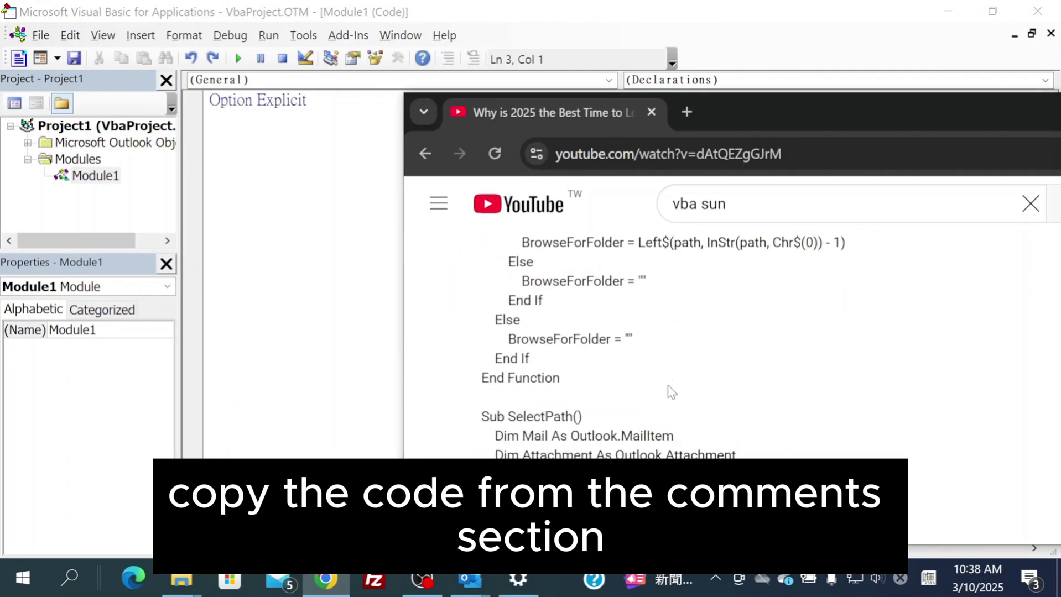
{"action": "scroll", "coordinate": [671, 393], "scroll_direction": "down", "scroll_amount": 5}
Replace Module1's Option Explicit line with the copied FixedPath and SelectPath code, then minimize the editor.
{"action": "left_click", "coordinate": [593, 346], "text": "shift"}
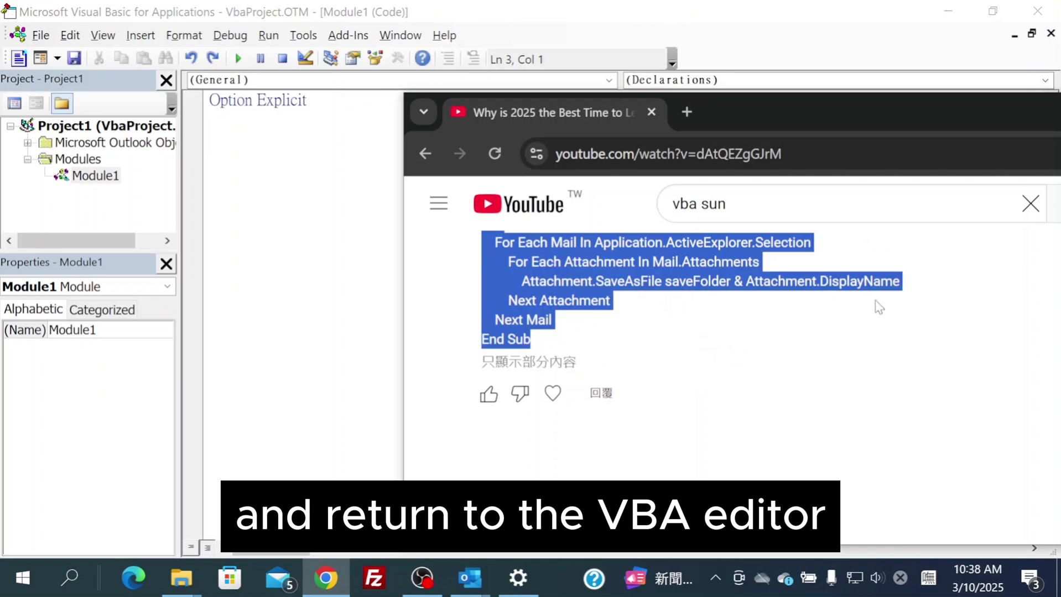
{"action": "key", "text": "alt+Tab"}
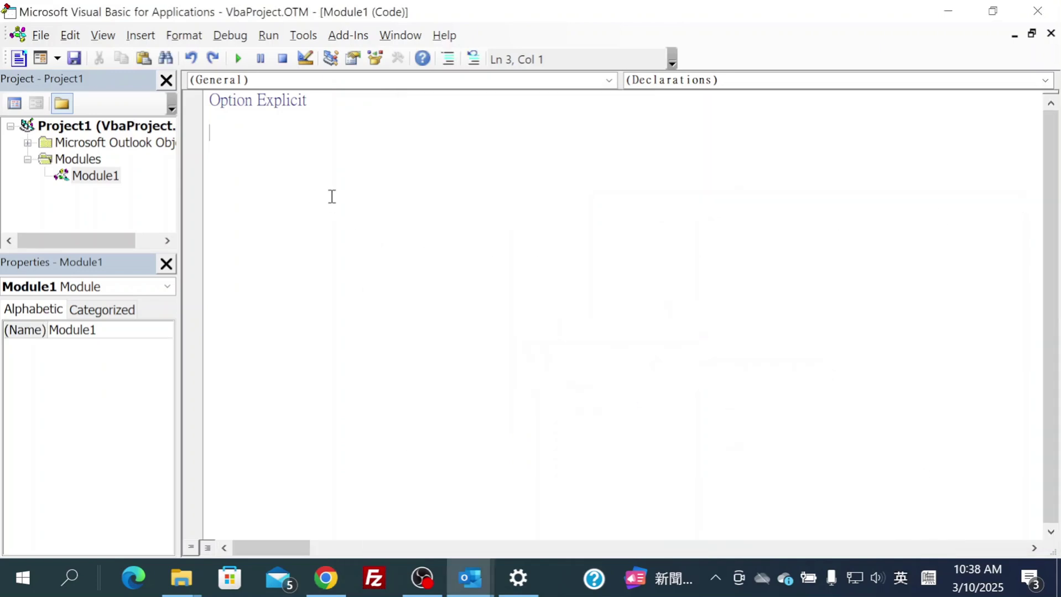
{"action": "left_click", "coordinate": [284, 113]}
{"action": "key", "text": "Delete"}
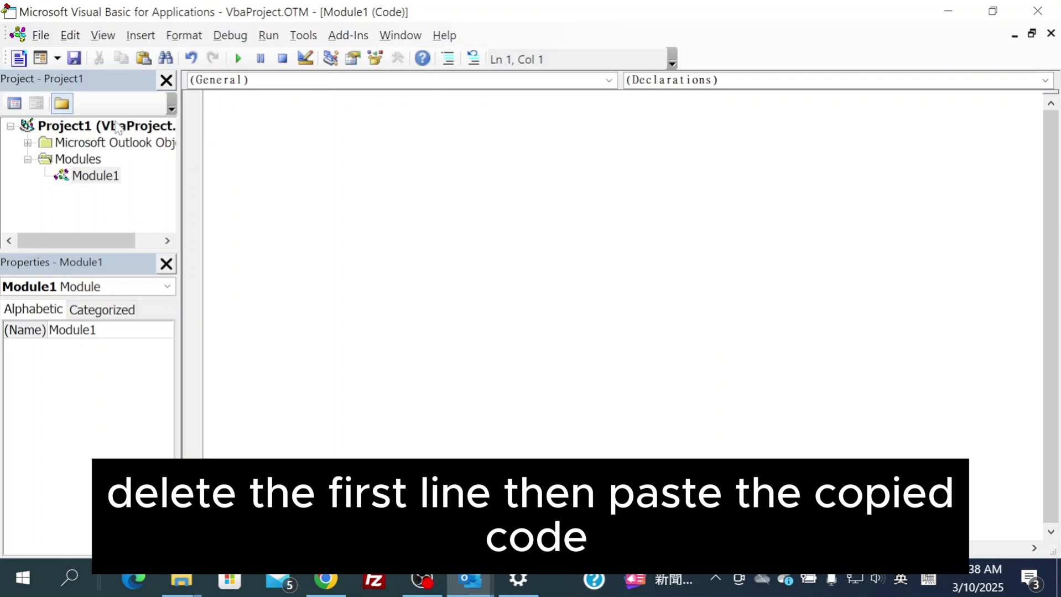
{"action": "key", "text": "ctrl+v"}
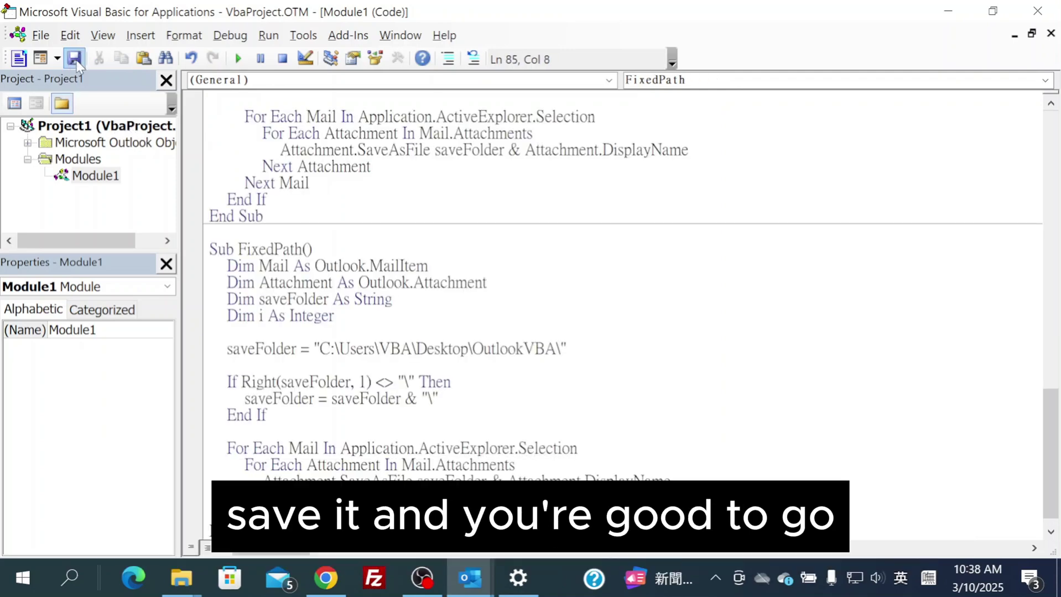
{"action": "left_click", "coordinate": [943, 12]}
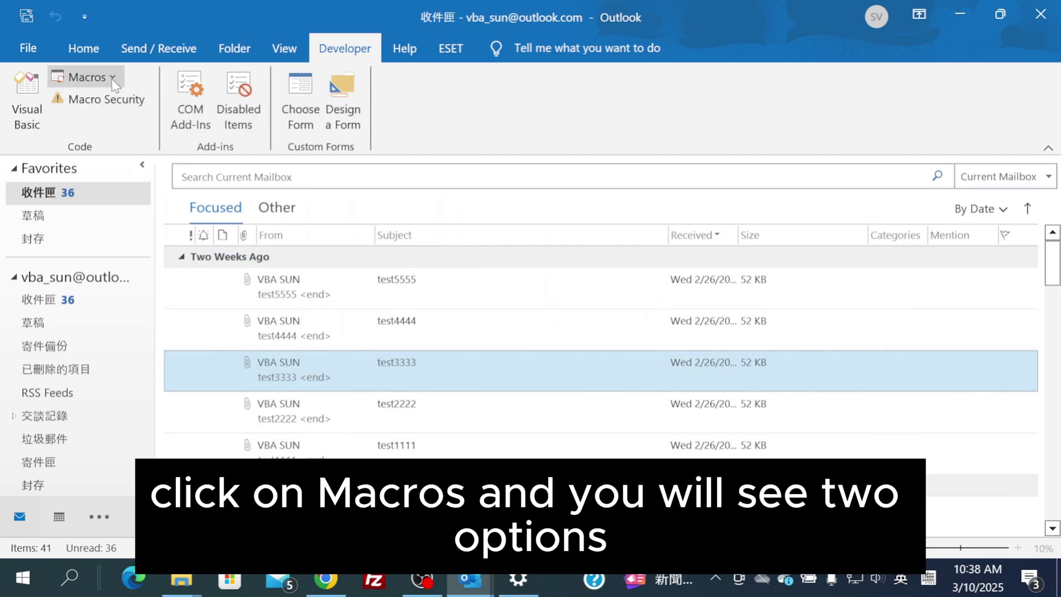
Run Project1.FixedPath and Project1.SelectPath from the Macros list, confirming the save folder.
{"action": "left_click", "coordinate": [113, 79]}
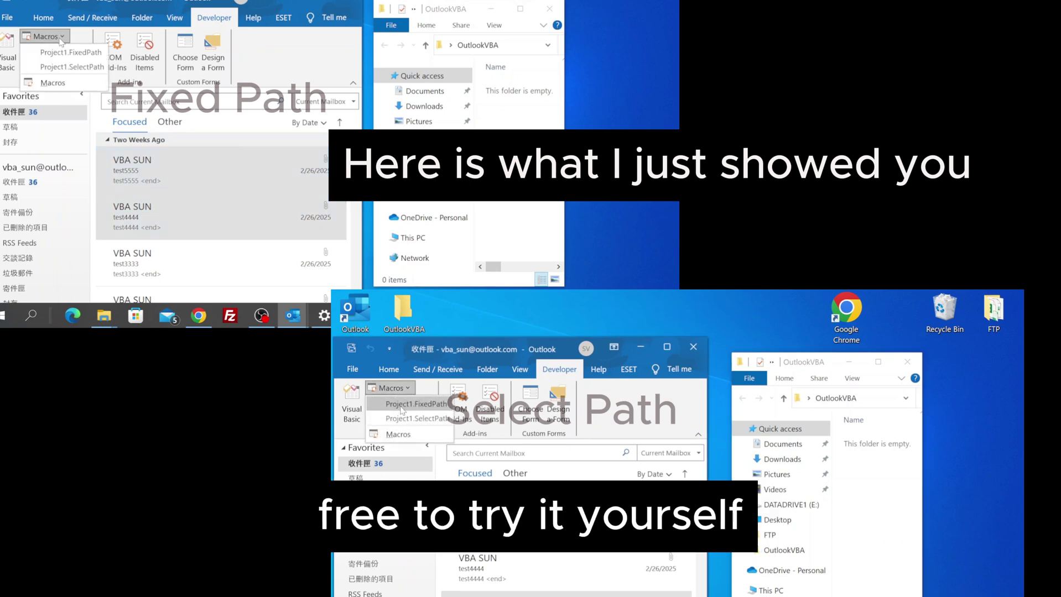
{"action": "left_click", "coordinate": [64, 52]}
{"action": "left_click", "coordinate": [403, 419]}
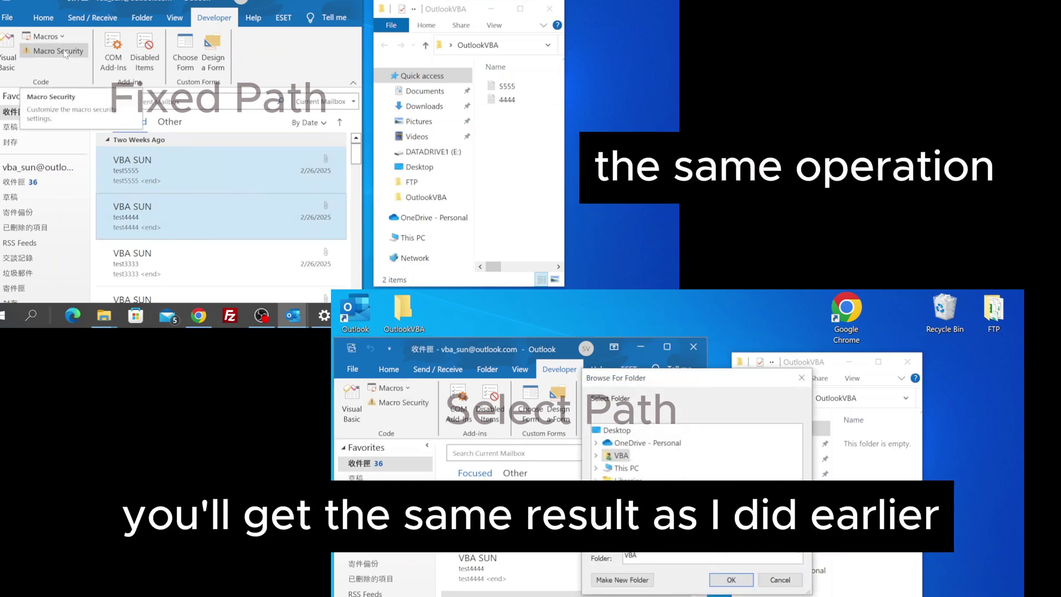
{"action": "left_click", "coordinate": [731, 579]}
Select the test3333, test4444 and test5555 emails together.
{"action": "left_click", "coordinate": [179, 259]}
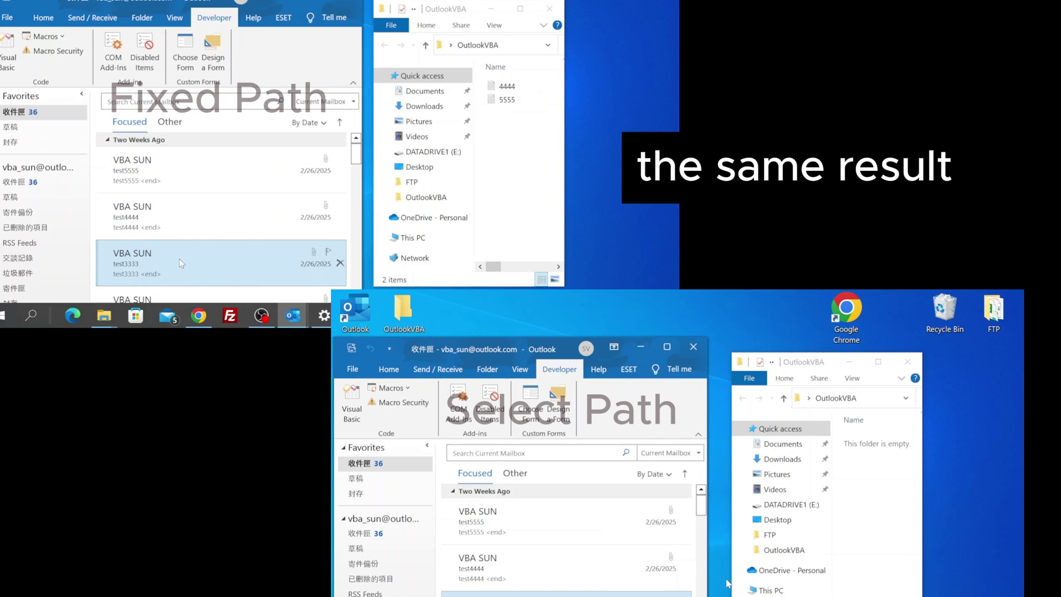
{"action": "left_click", "coordinate": [608, 570], "text": "ctrl"}
{"action": "left_click", "coordinate": [518, 532], "text": "ctrl"}
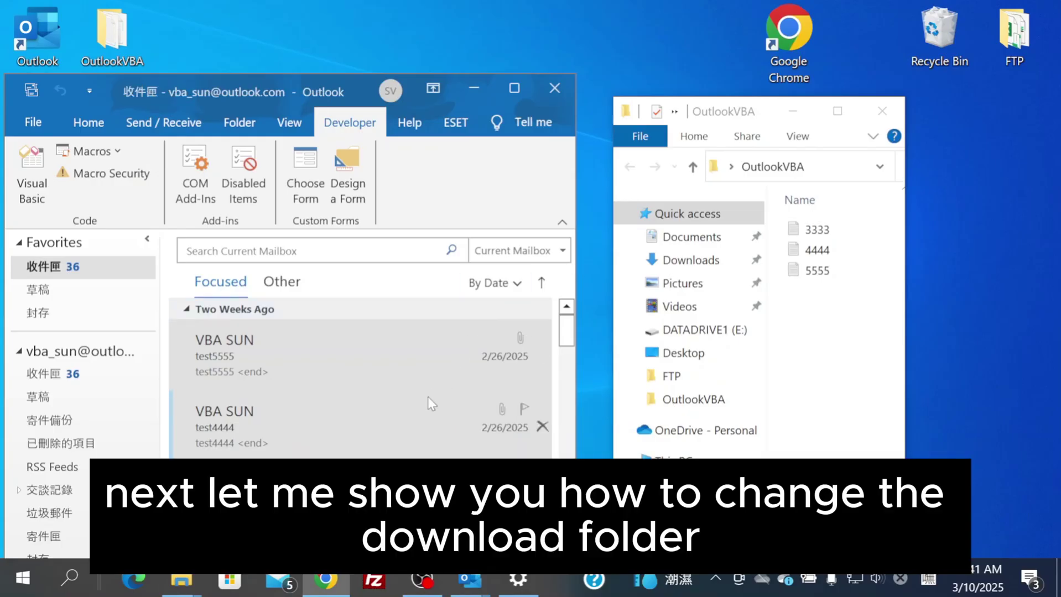
{"action": "mouse_move", "coordinate": [469, 585]}
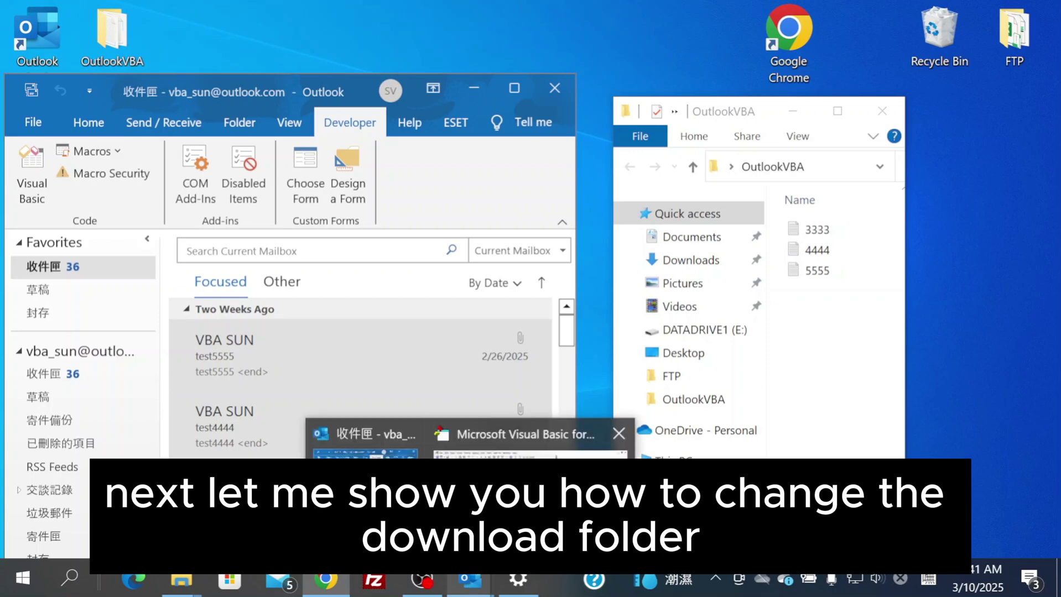
{"action": "left_click", "coordinate": [553, 437]}
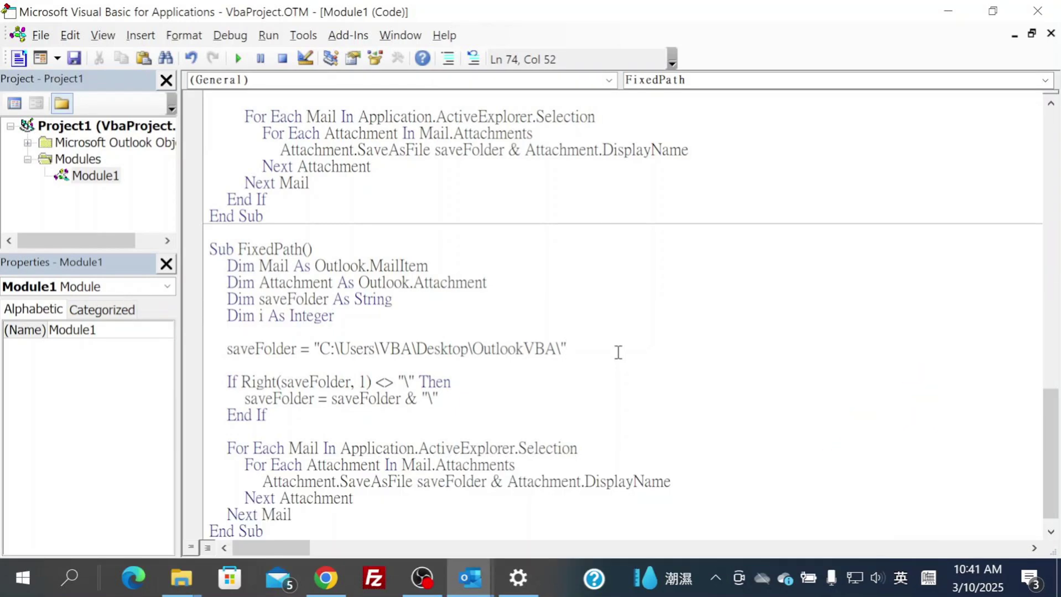
Maximize Outlook and open Options at the Customize Ribbon page.
{"action": "left_click", "coordinate": [955, 2]}
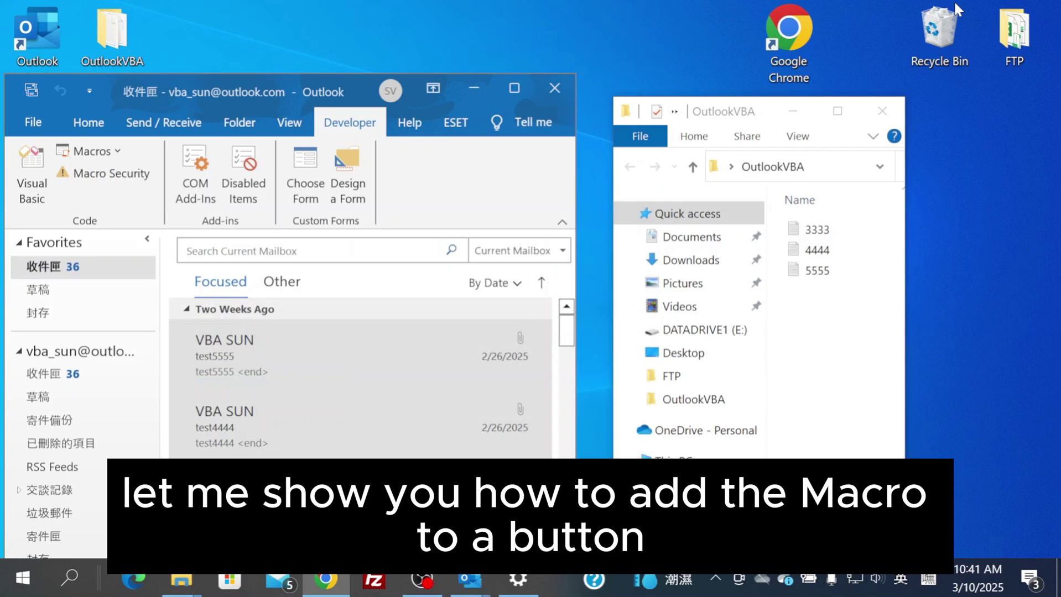
{"action": "left_click", "coordinate": [533, 87]}
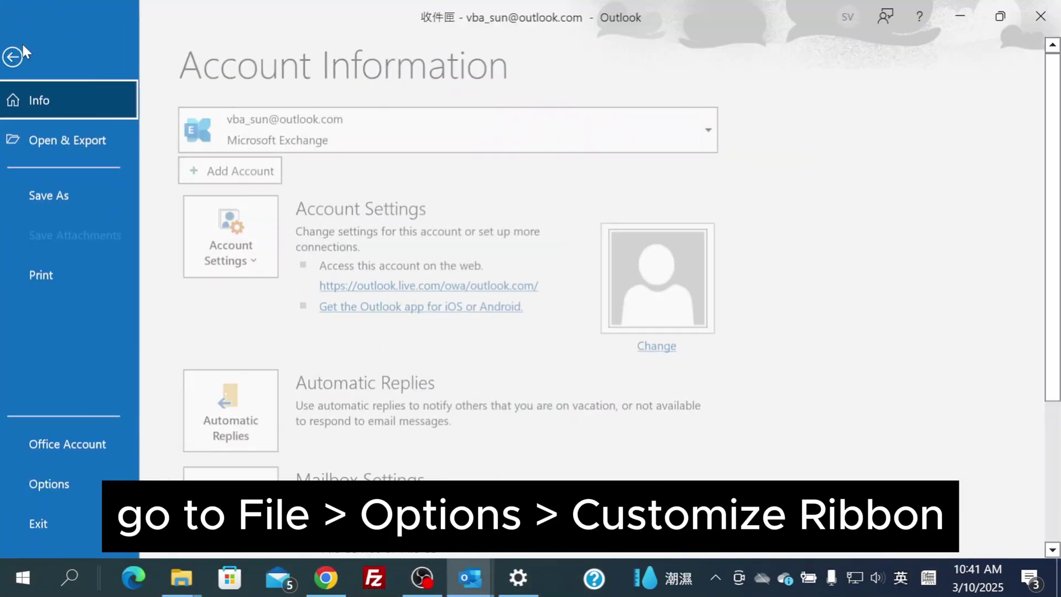
{"action": "left_click", "coordinate": [22, 44]}
{"action": "left_click", "coordinate": [53, 491]}
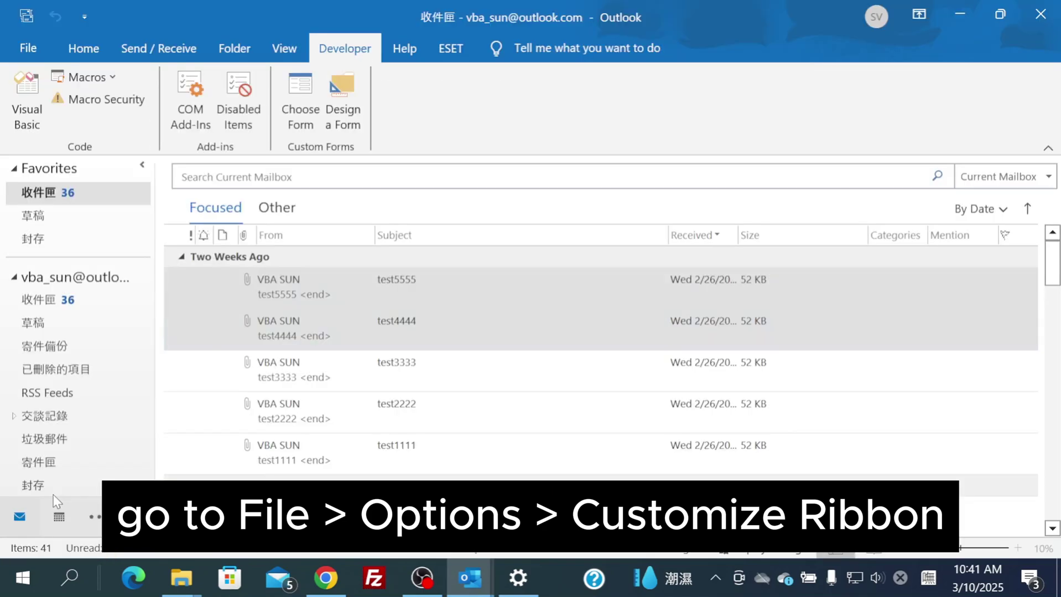
{"action": "left_click", "coordinate": [166, 299]}
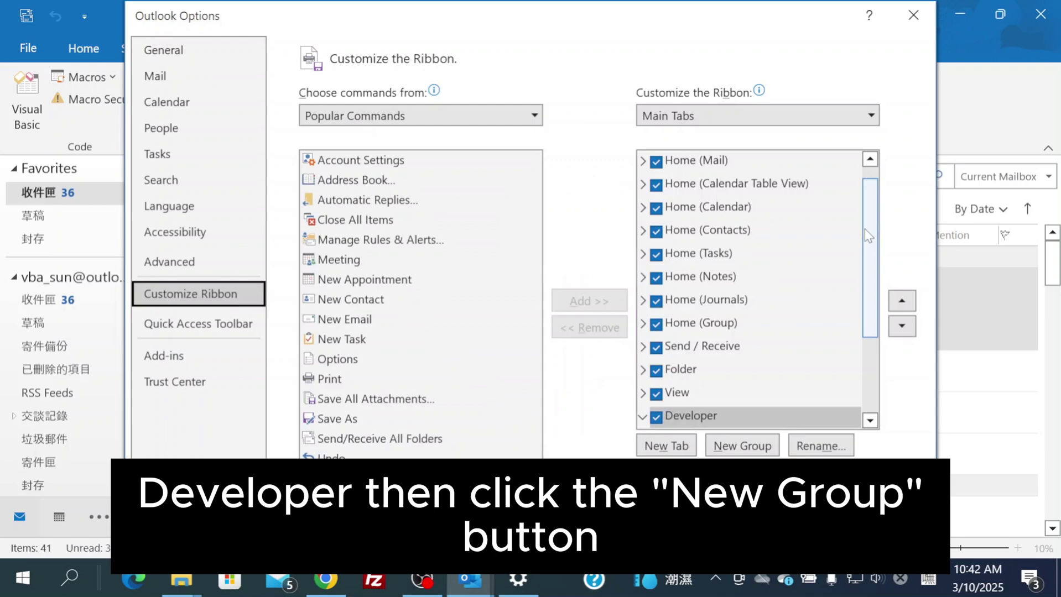
Add a new custom group under the Developer tab and begin renaming it.
{"action": "scroll", "coordinate": [862, 283], "scroll_direction": "down", "scroll_amount": 1}
{"action": "scroll", "coordinate": [858, 277], "scroll_direction": "down", "scroll_amount": 1}
{"action": "left_click", "coordinate": [691, 286]}
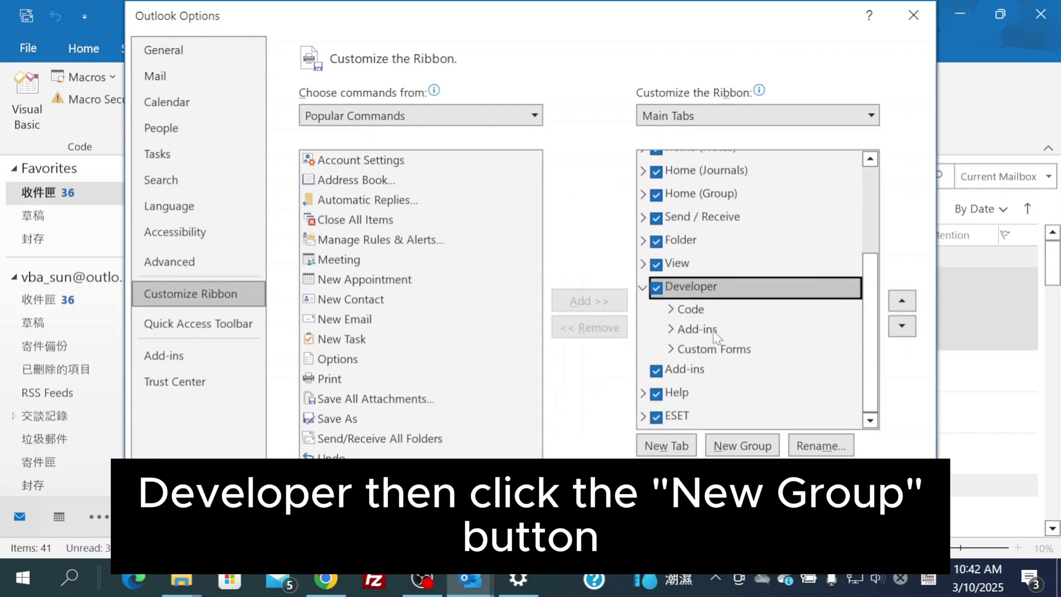
{"action": "left_click", "coordinate": [743, 446]}
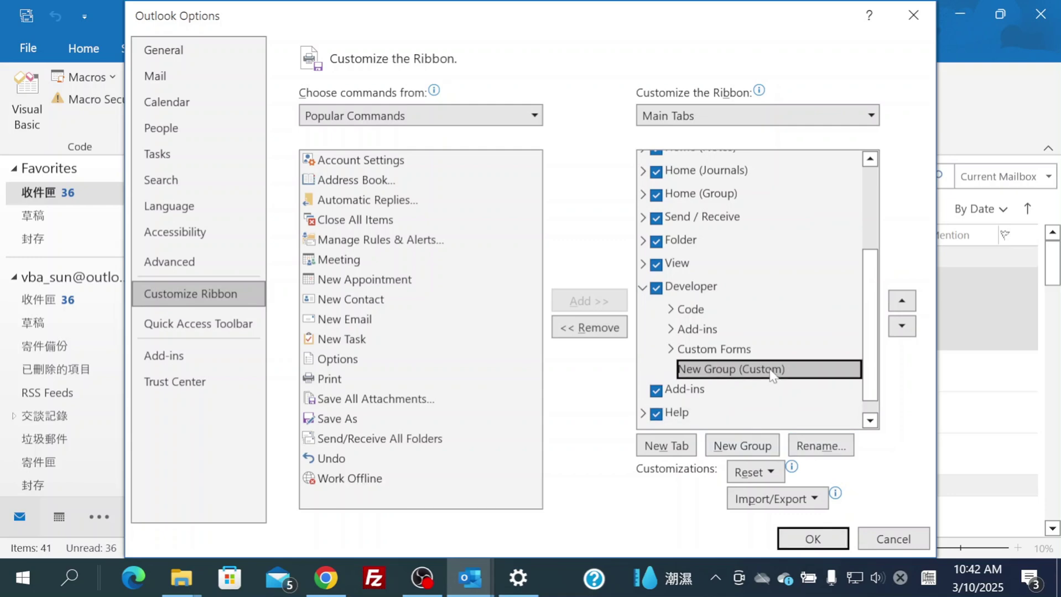
{"action": "left_click", "coordinate": [821, 446]}
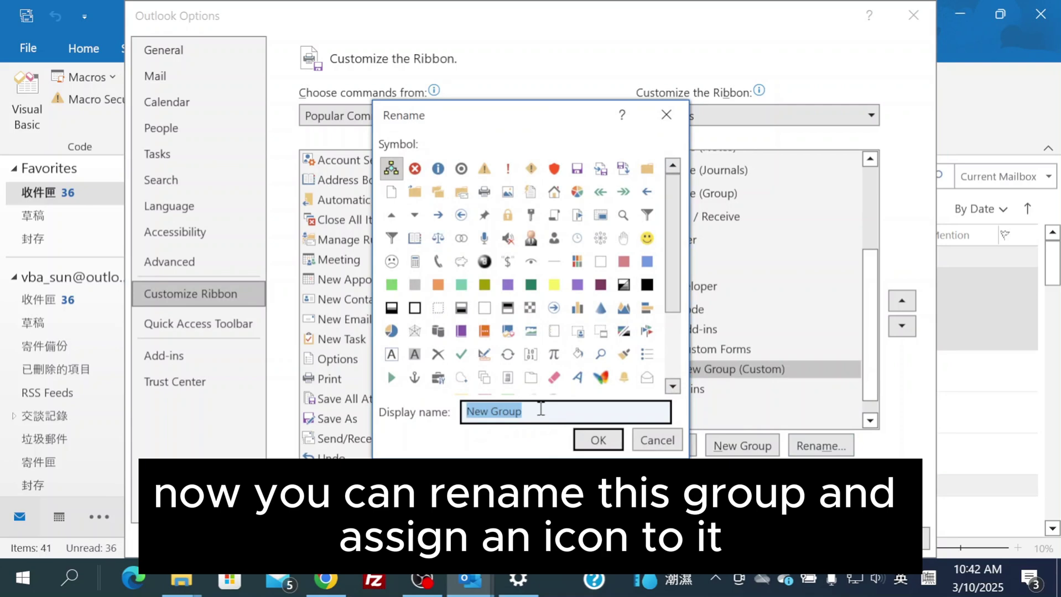
Name the group VBA and list Macros as the command source.
{"action": "type", "text": "VBA"}
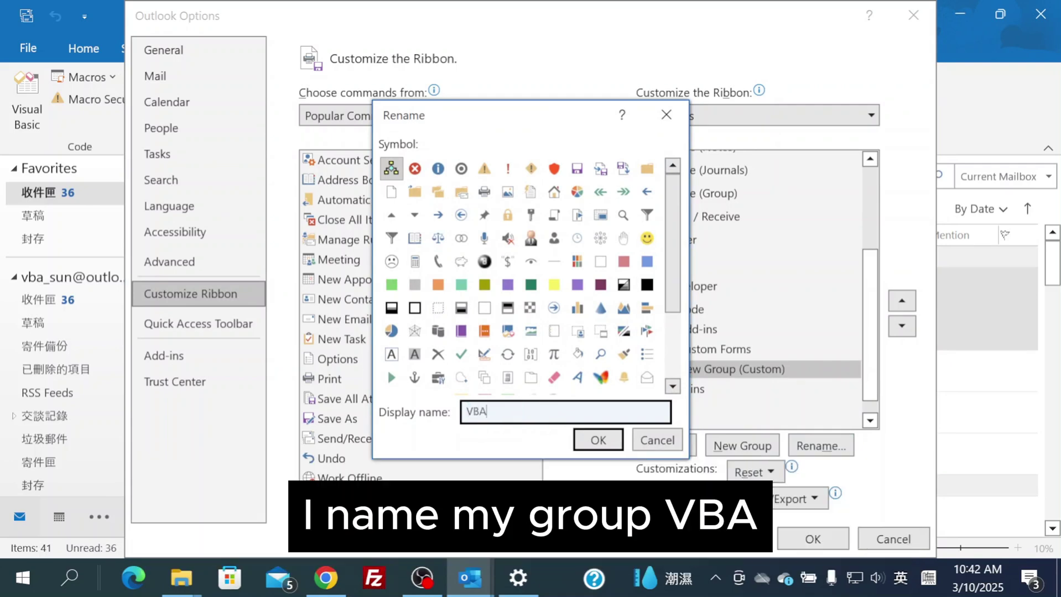
{"action": "left_click", "coordinate": [596, 441]}
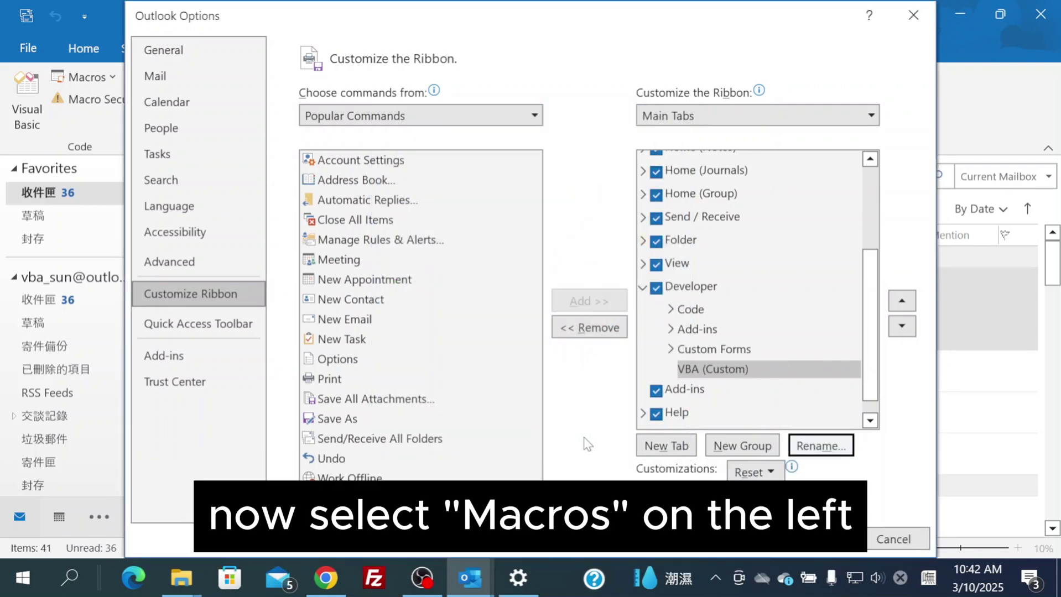
{"action": "left_click", "coordinate": [390, 116]}
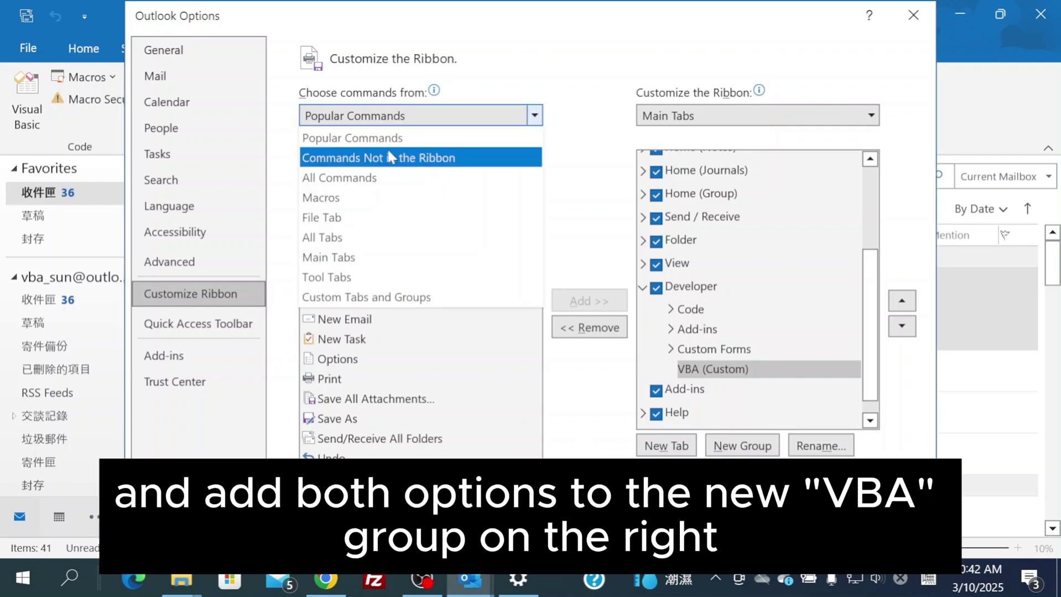
{"action": "left_click", "coordinate": [382, 196]}
Add Project1.FixedPath and Project1.SelectPath to the VBA (Custom) group.
{"action": "left_click", "coordinate": [373, 162]}
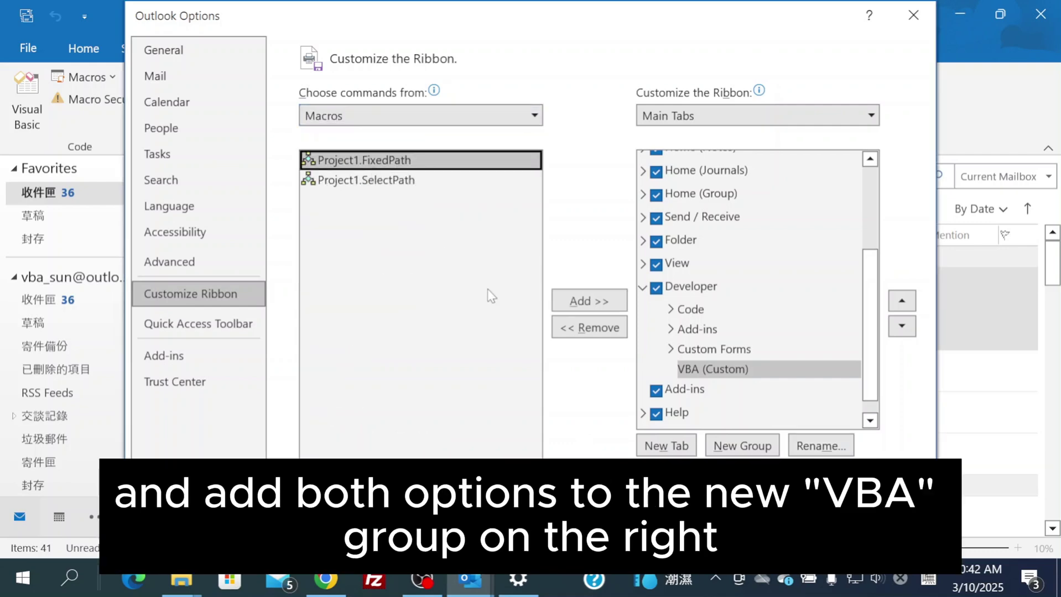
{"action": "left_click", "coordinate": [576, 305]}
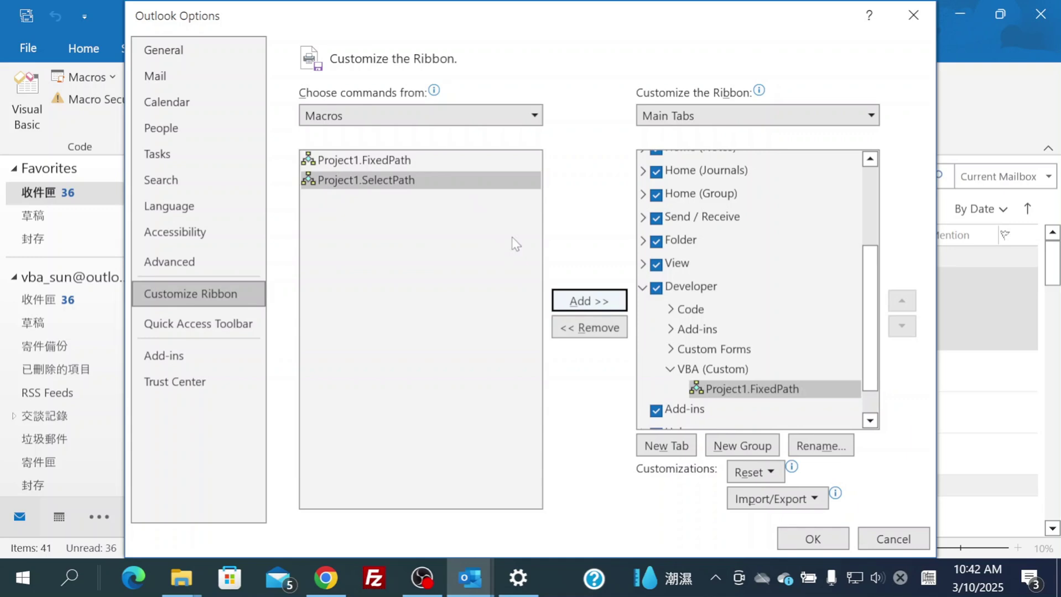
{"action": "left_click", "coordinate": [397, 186]}
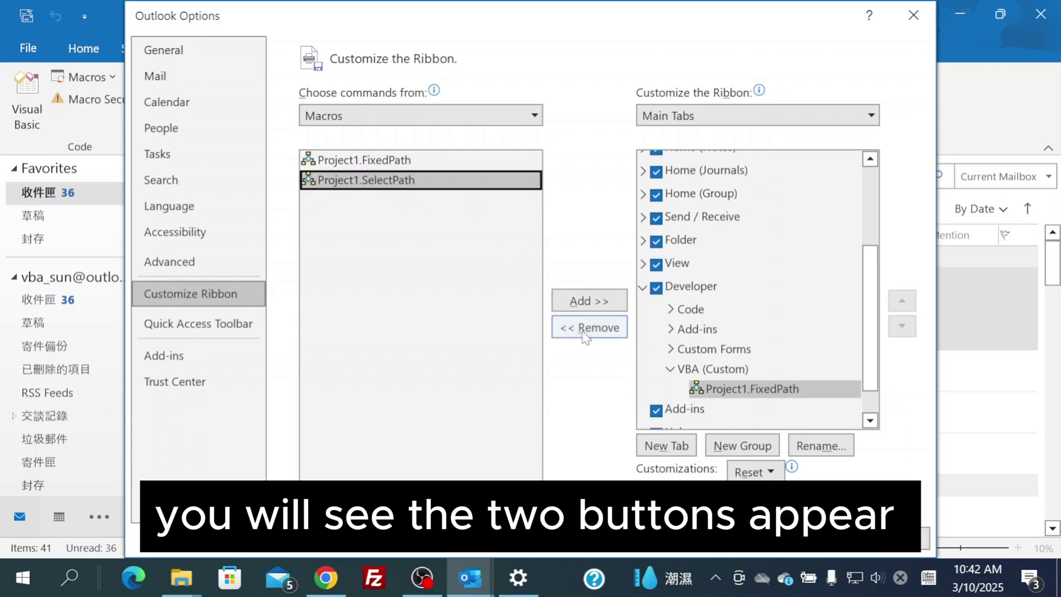
{"action": "left_click", "coordinate": [721, 370]}
{"action": "left_click", "coordinate": [594, 302]}
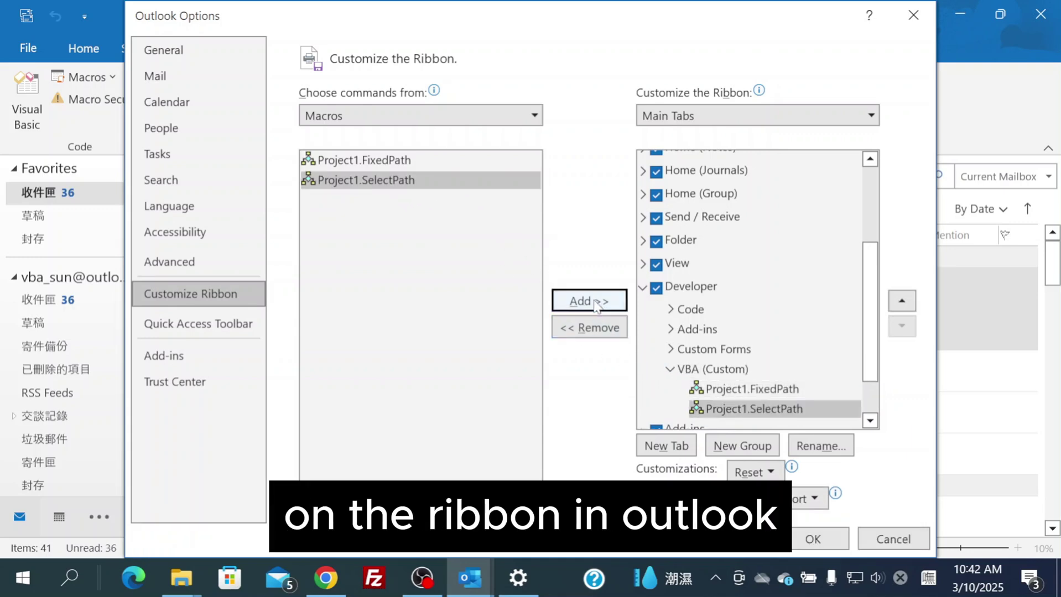
Apply the ribbon changes, then return to Customize Ribbon and expand the VBA group's macros.
{"action": "left_click", "coordinate": [799, 539]}
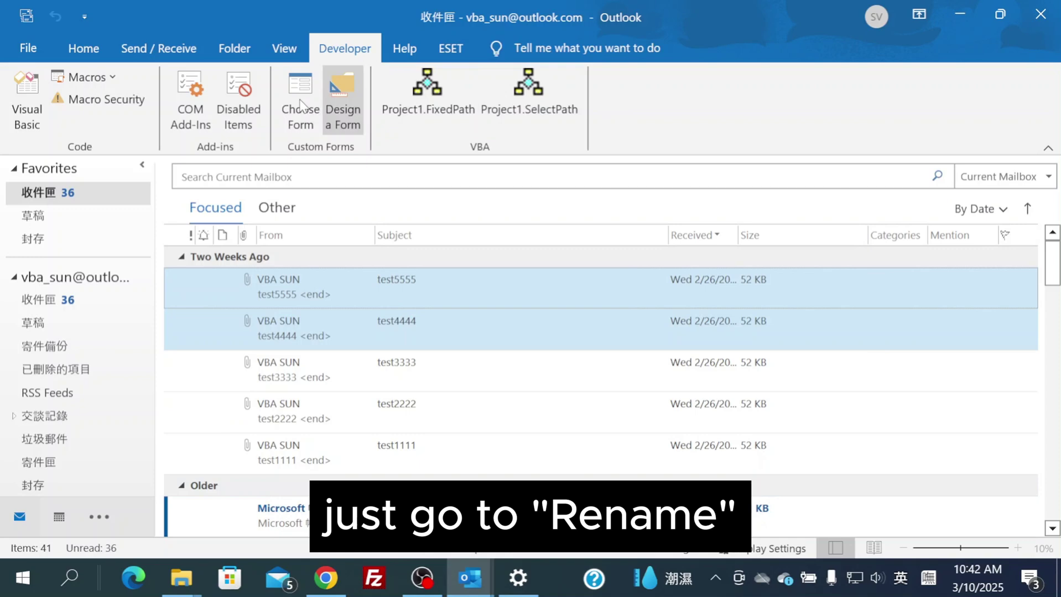
{"action": "left_click", "coordinate": [28, 48]}
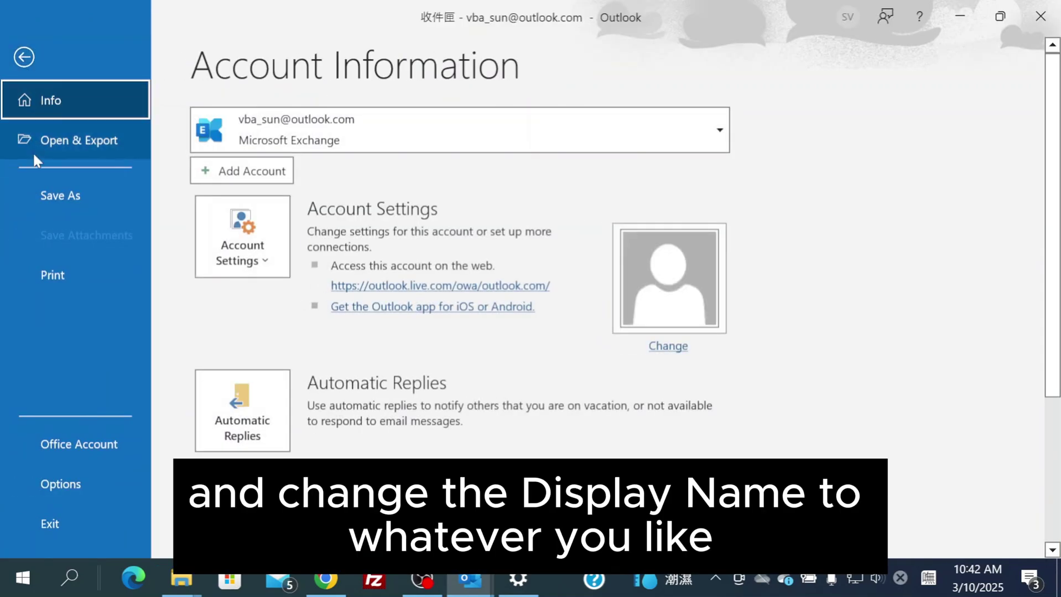
{"action": "left_click", "coordinate": [67, 485]}
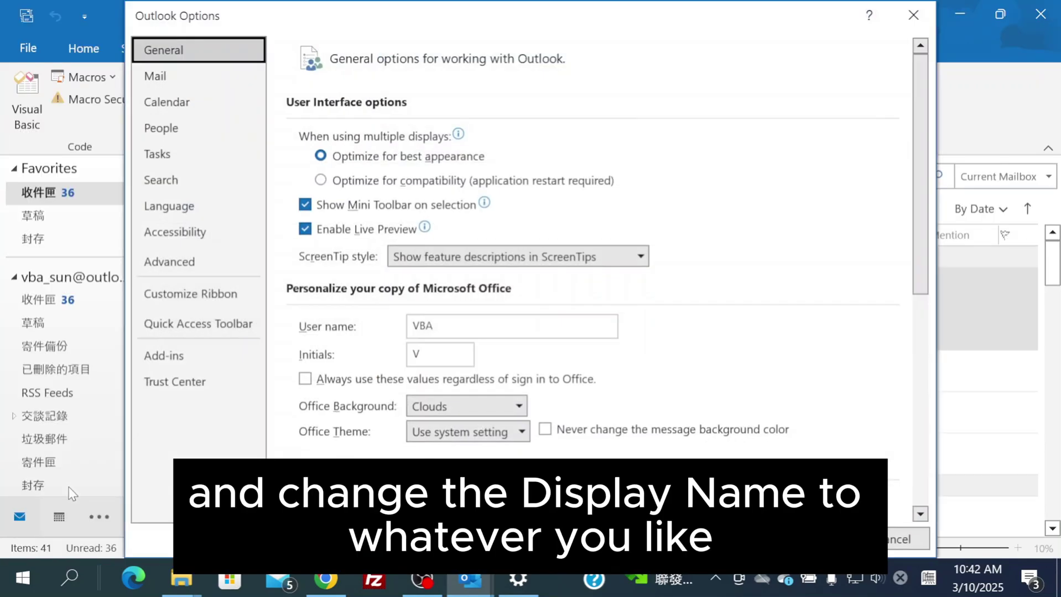
{"action": "left_click", "coordinate": [175, 299]}
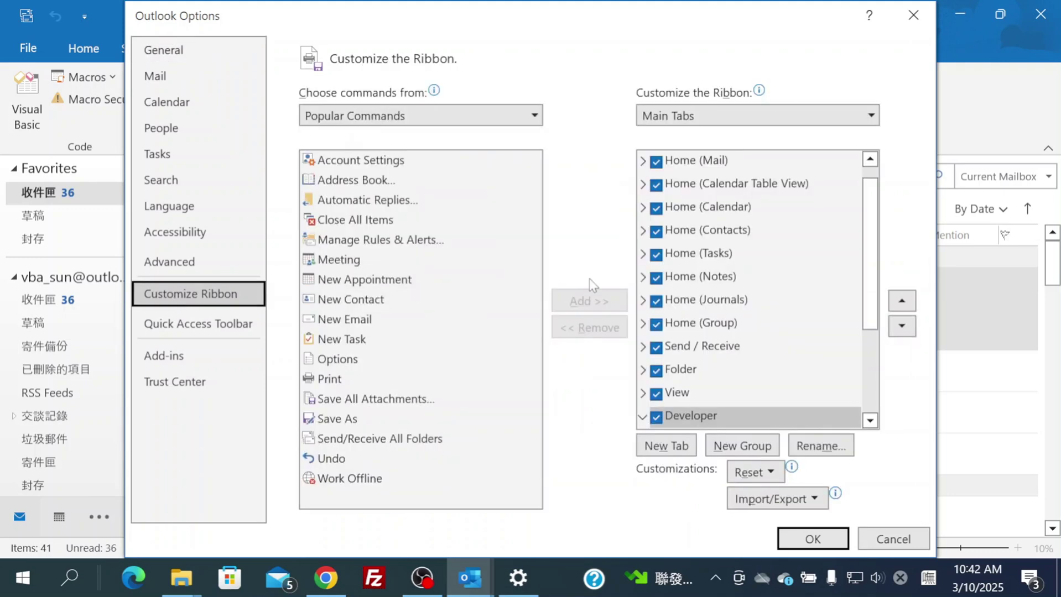
{"action": "scroll", "coordinate": [858, 352], "scroll_direction": "down", "scroll_amount": 3}
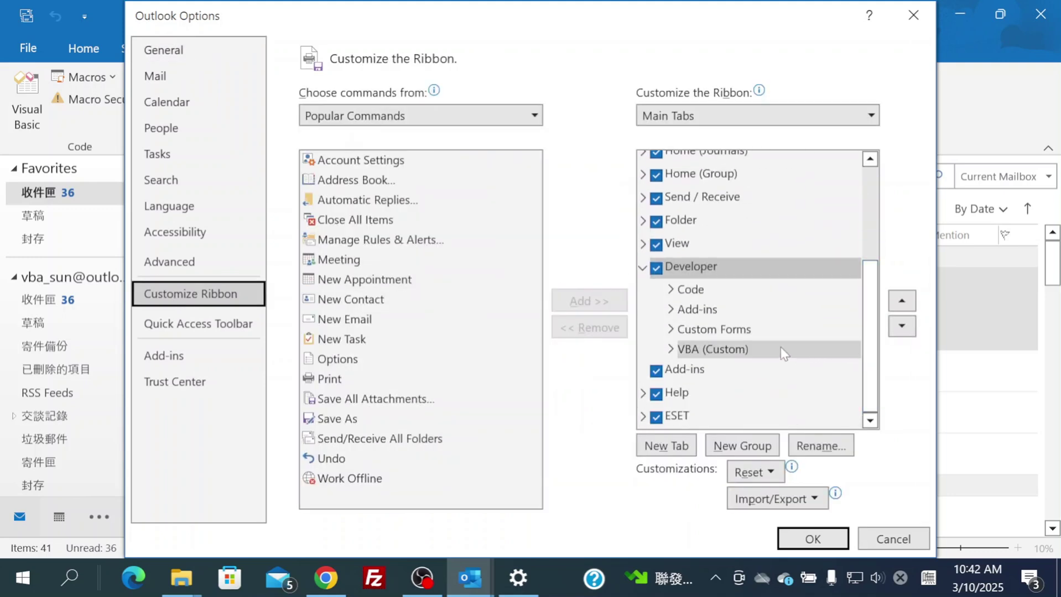
{"action": "left_click", "coordinate": [714, 350]}
{"action": "left_click", "coordinate": [670, 350]}
Rename the Project1.FixedPath button to FixedPath.
{"action": "left_click", "coordinate": [694, 370]}
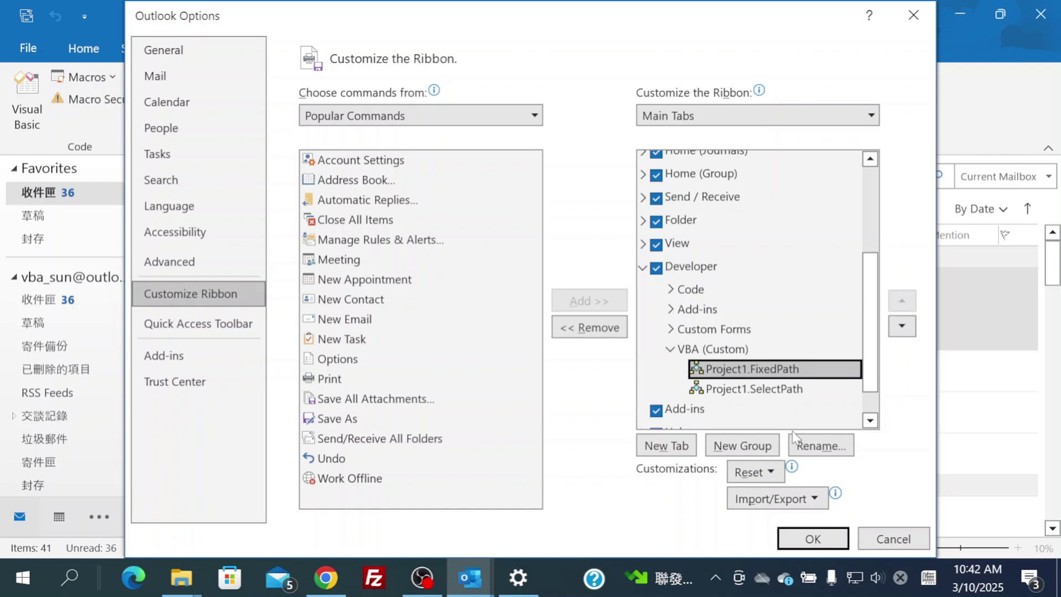
{"action": "left_click", "coordinate": [804, 448]}
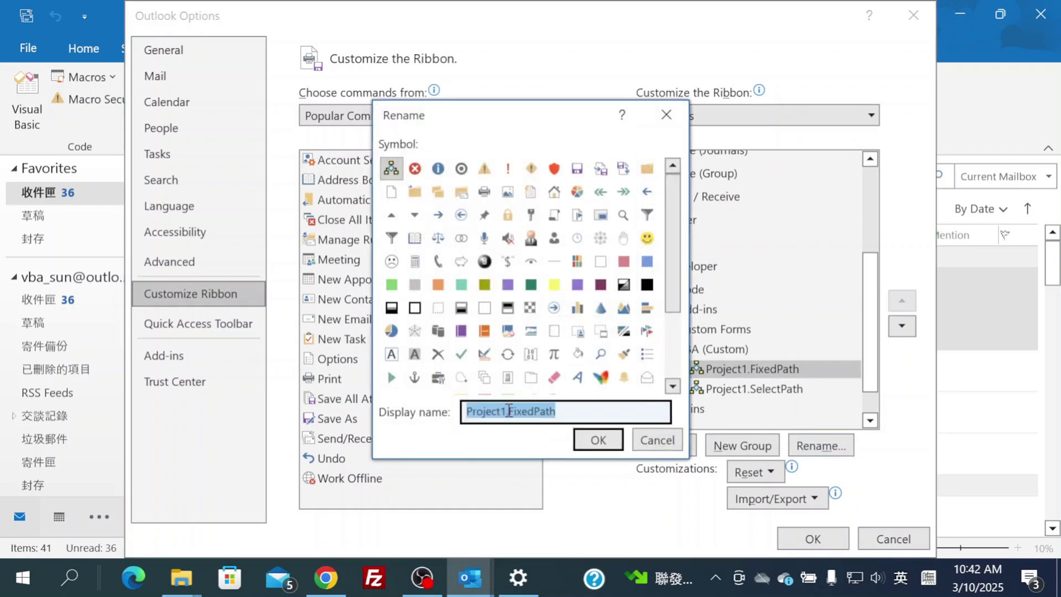
{"action": "left_click", "coordinate": [507, 412]}
{"action": "key", "text": "BackSpace"}
{"action": "key", "text": "BackSpace"}
{"action": "key", "text": "BackSpace"}
{"action": "key", "text": "BackSpace"}
{"action": "key", "text": "BackSpace"}
{"action": "key", "text": "BackSpace"}
{"action": "key", "text": "BackSpace"}
{"action": "key", "text": "BackSpace"}
{"action": "key", "text": "BackSpace"}
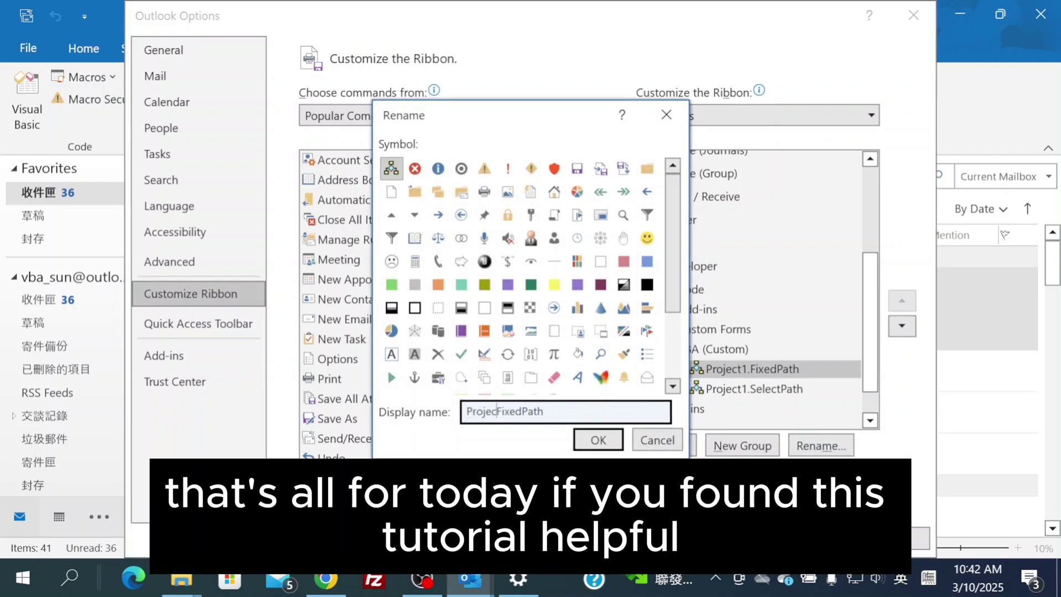
{"action": "left_click", "coordinate": [600, 440]}
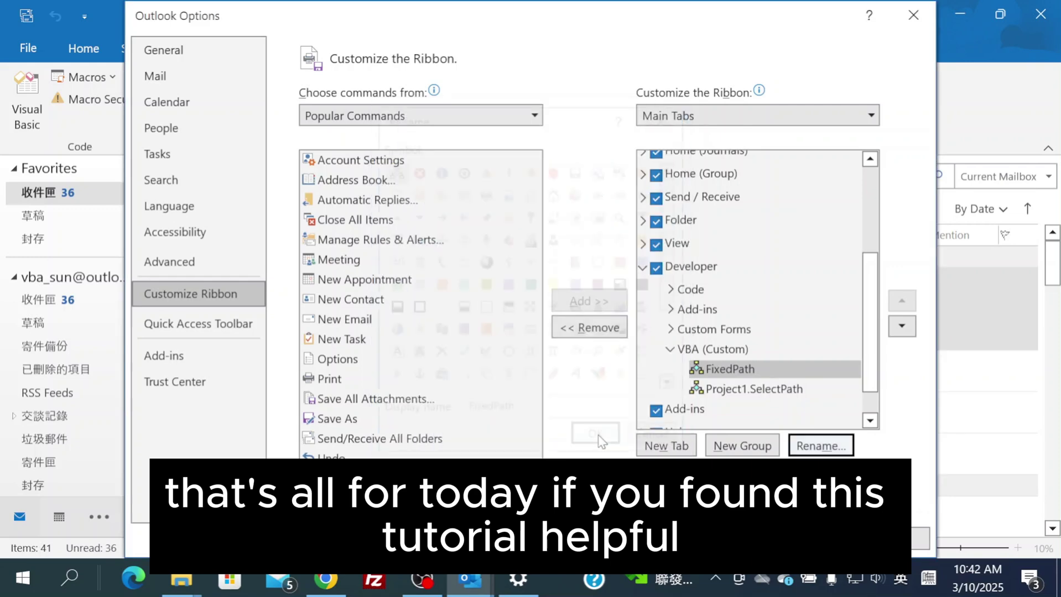
Rename the Project1.SelectPath button to SPath and apply the ribbon changes.
{"action": "left_click", "coordinate": [719, 389]}
{"action": "left_click", "coordinate": [805, 452]}
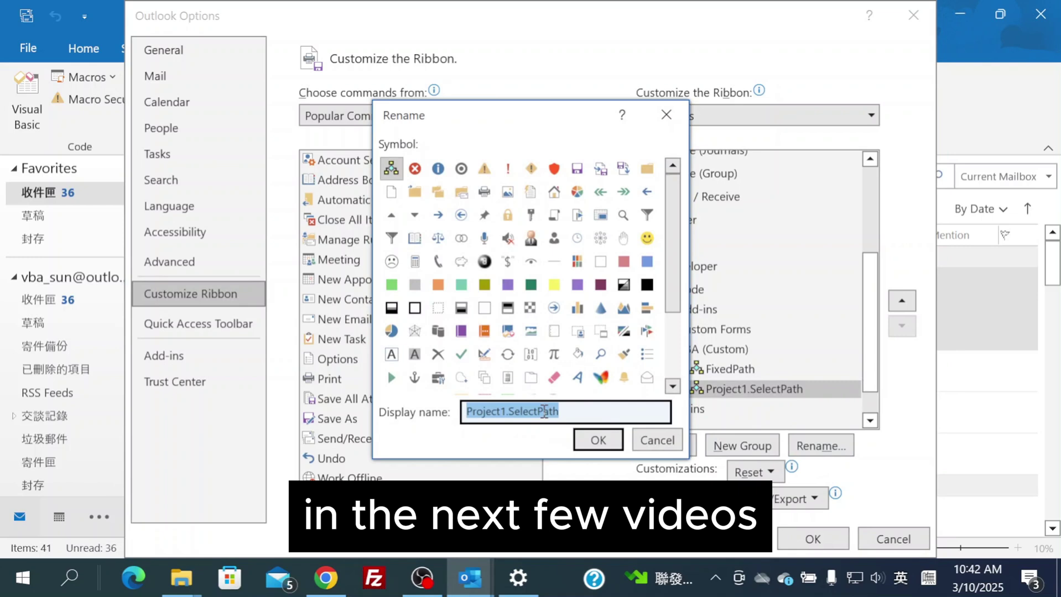
{"action": "left_click", "coordinate": [534, 410]}
{"action": "key", "text": "BackSpace"}
{"action": "key", "text": "BackSpace"}
{"action": "key", "text": "BackSpace"}
{"action": "key", "text": "BackSpace"}
{"action": "key", "text": "BackSpace"}
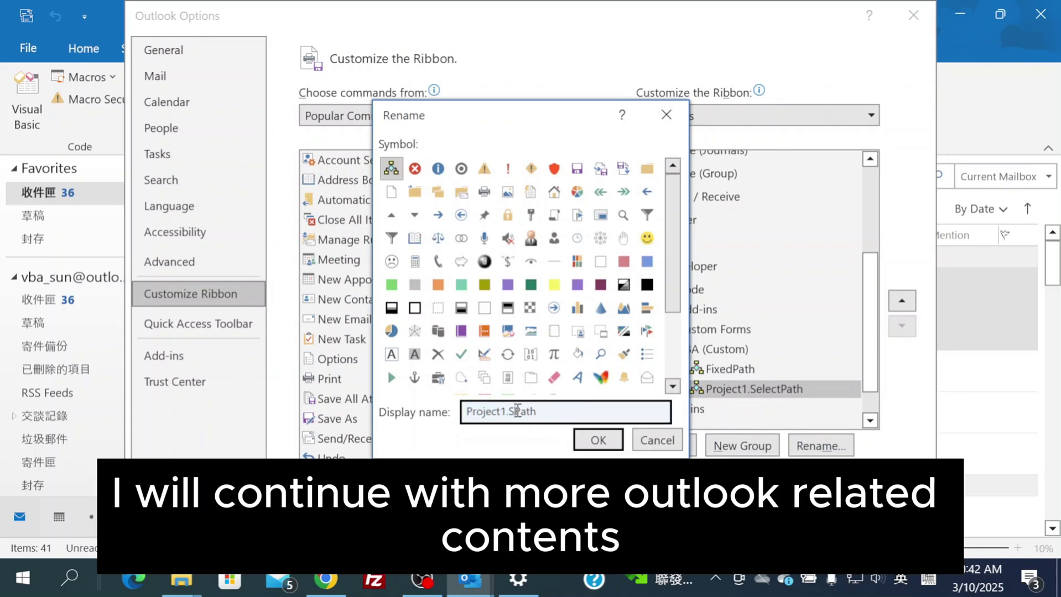
{"action": "key", "text": "Left"}
{"action": "key", "text": "BackSpace"}
{"action": "key", "text": "BackSpace"}
{"action": "key", "text": "BackSpace"}
{"action": "key", "text": "BackSpace"}
{"action": "key", "text": "BackSpace"}
{"action": "key", "text": "BackSpace"}
{"action": "key", "text": "BackSpace"}
{"action": "key", "text": "BackSpace"}
{"action": "key", "text": "BackSpace"}
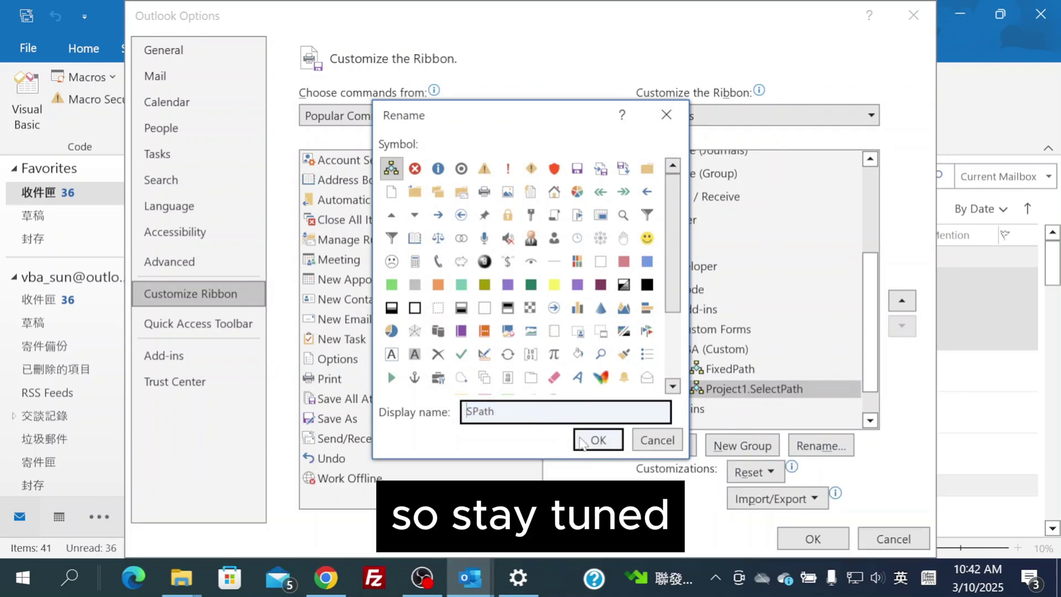
{"action": "key", "text": "Return"}
{"action": "left_click", "coordinate": [792, 534]}
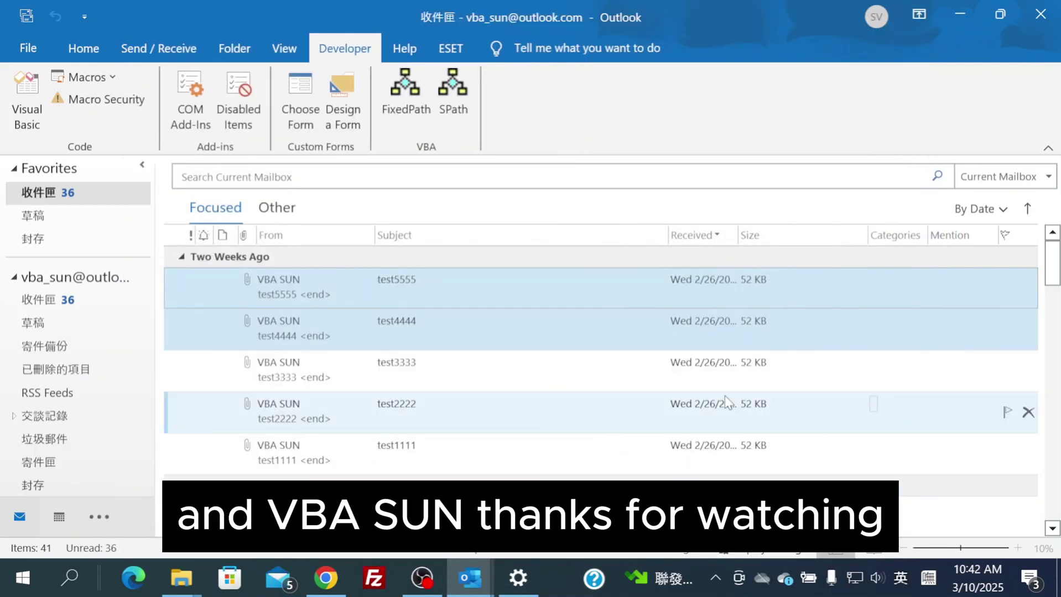